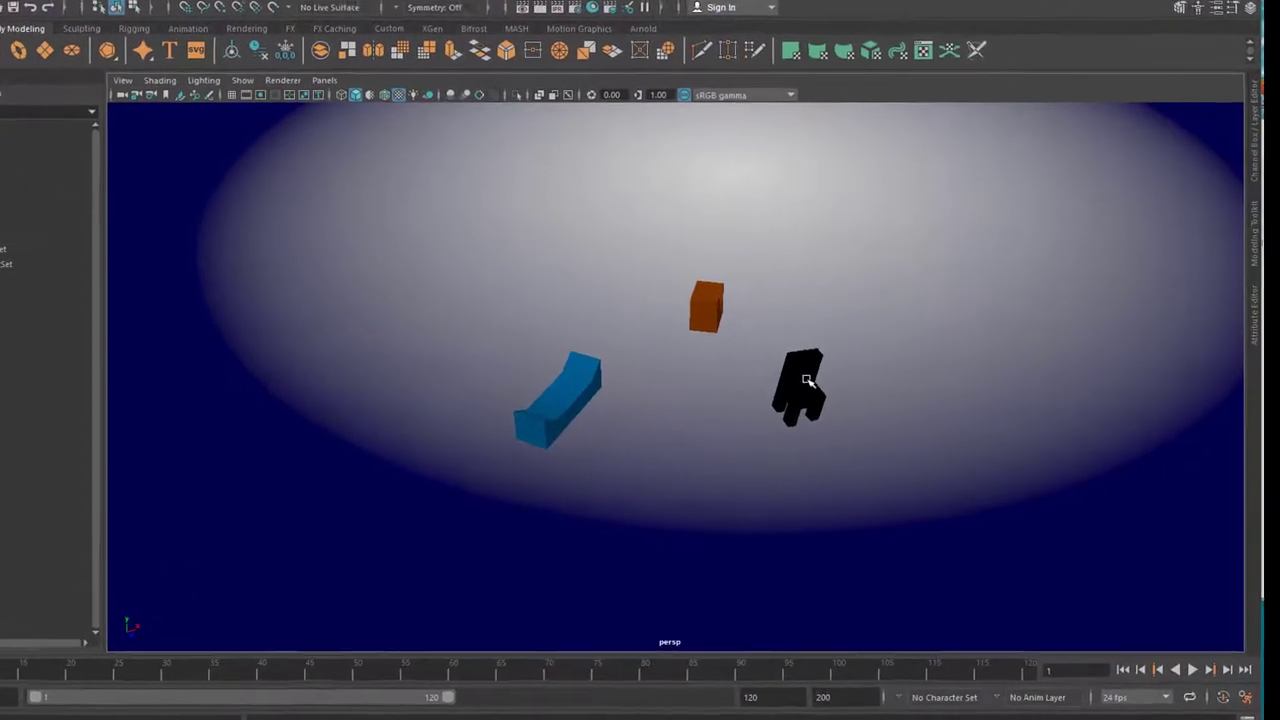
Step: Add an Arnold Skydome Light (aiSkyDomeLight1) and reframe the view to show the floor
left_click_drag(718, 340, 684, 348, "alt")
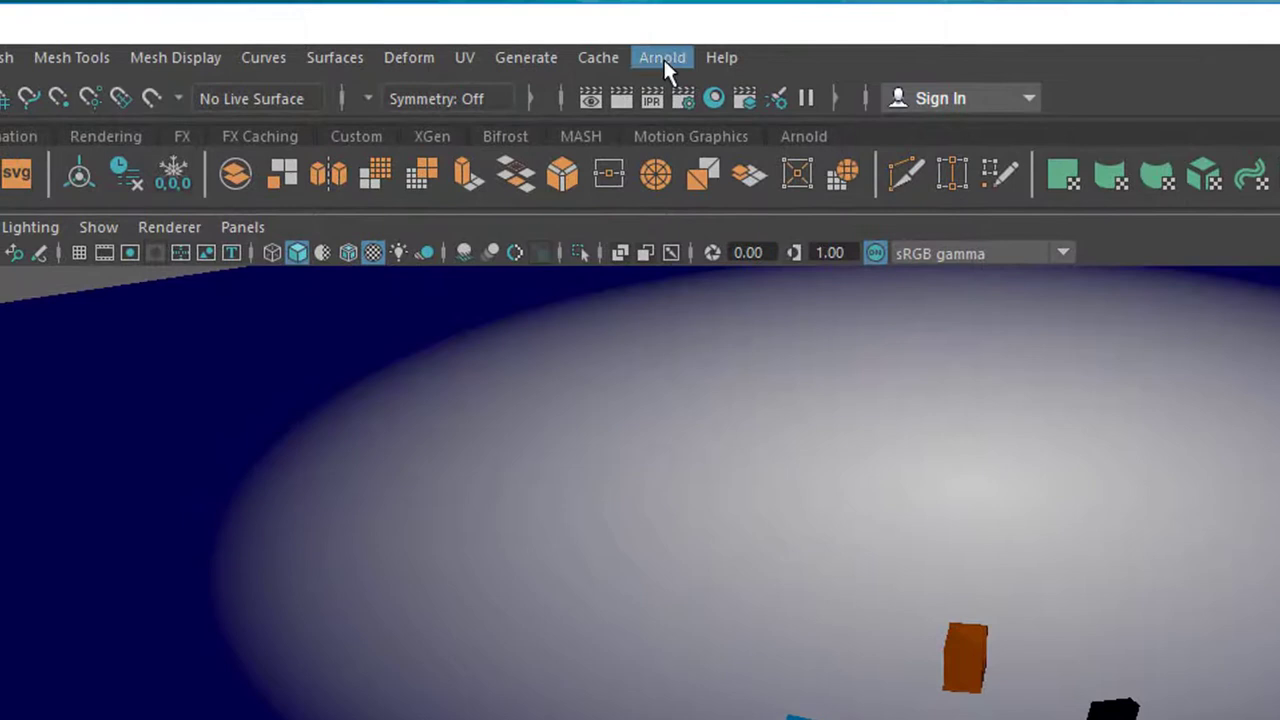
left_click(656, 50)
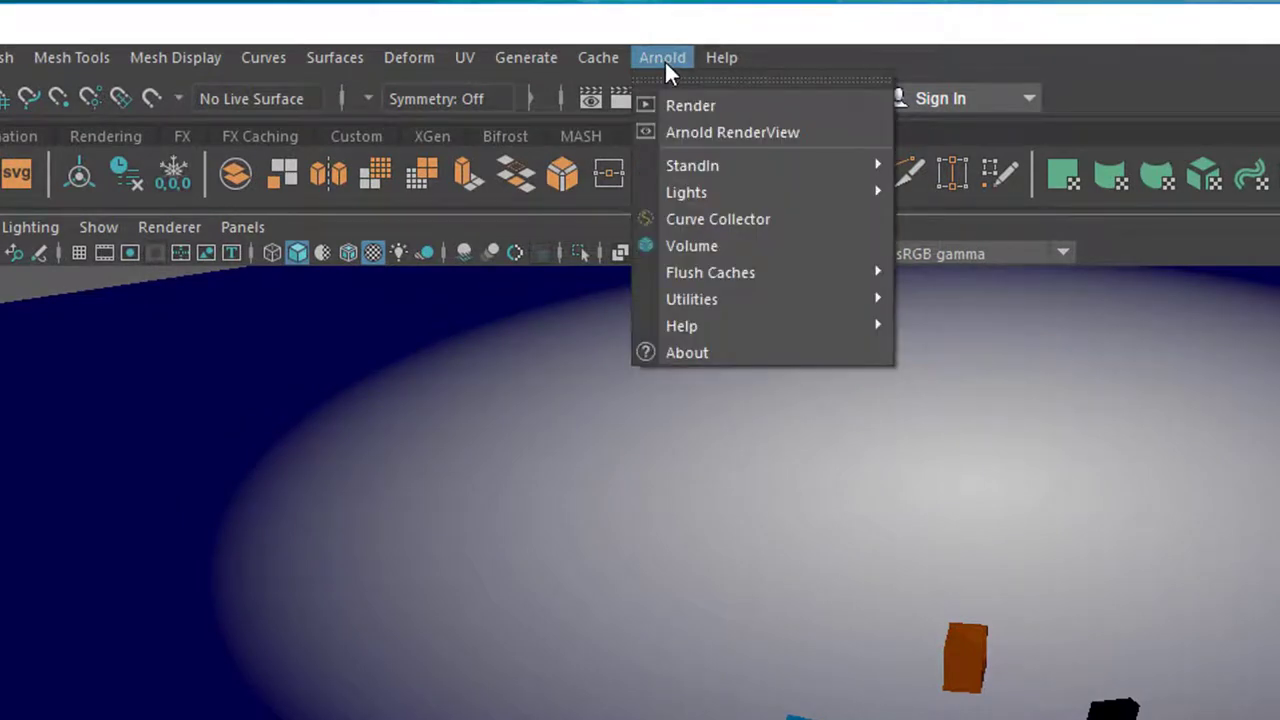
mouse_move(700, 195)
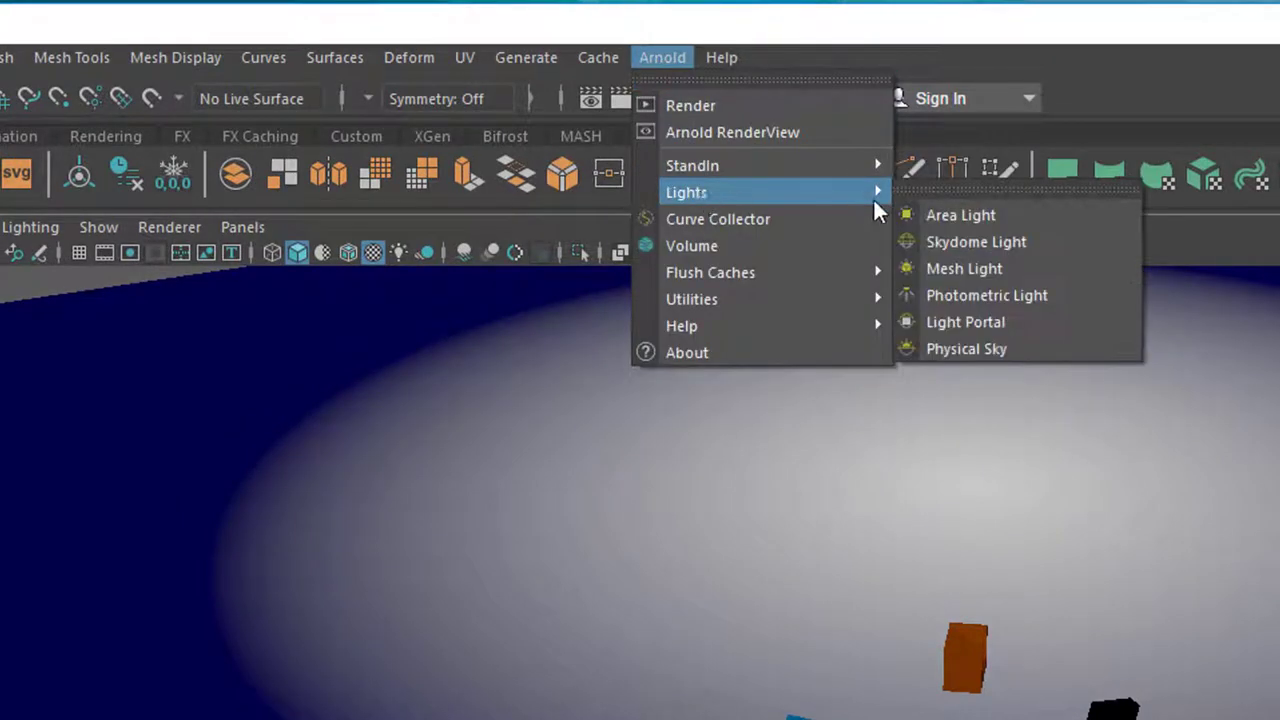
left_click(957, 242)
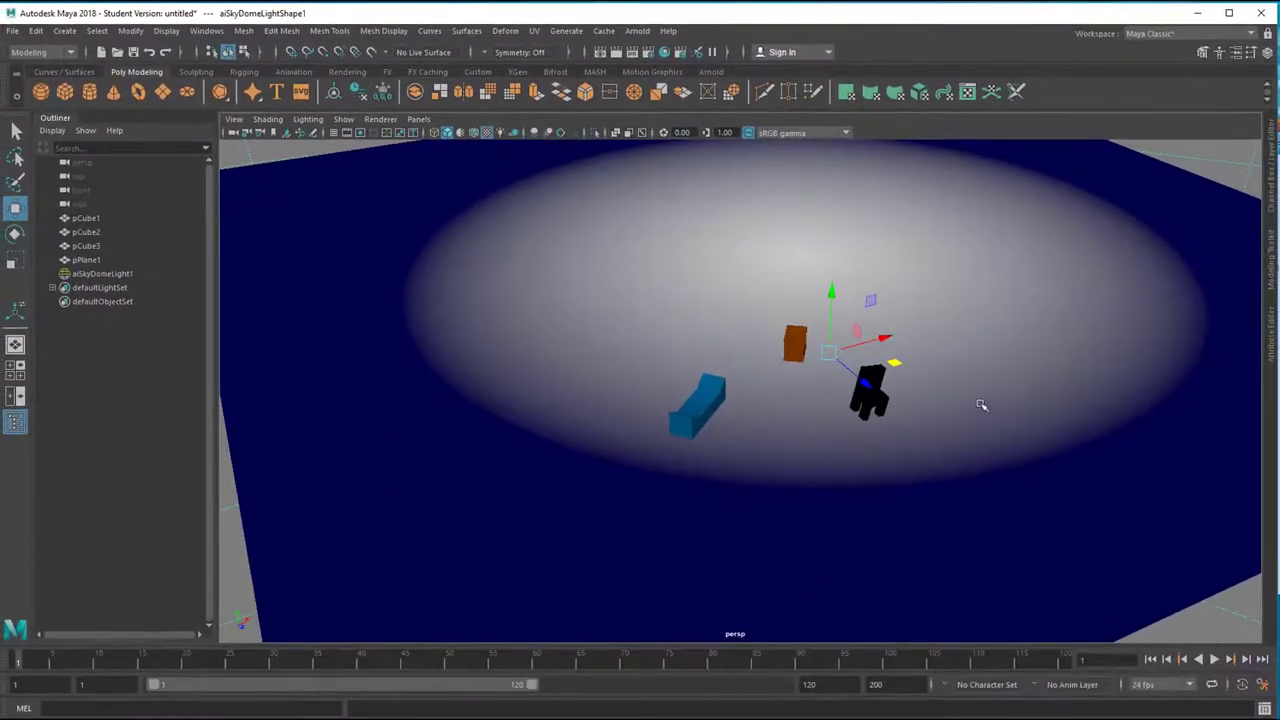
right_click_drag(929, 449, 1080, 449, "alt")
left_click_drag(1080, 449, 911, 451, "alt")
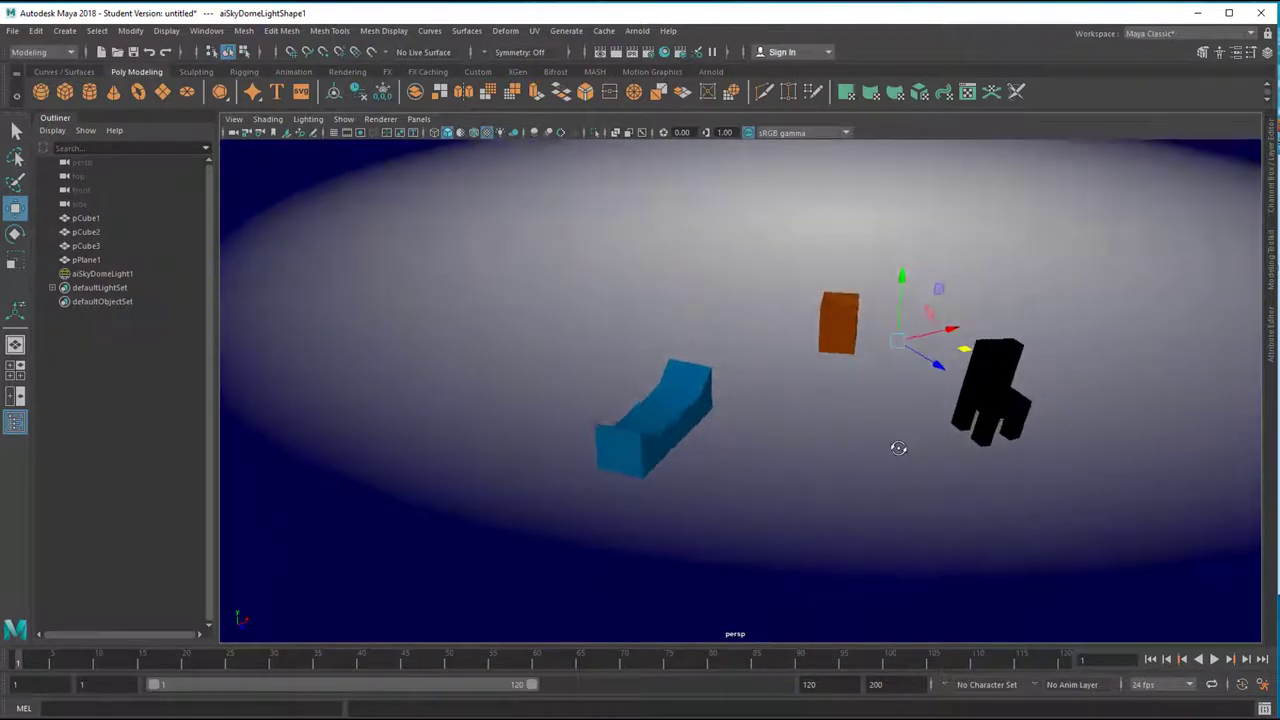
middle_click_drag(957, 419, 889, 408, "alt")
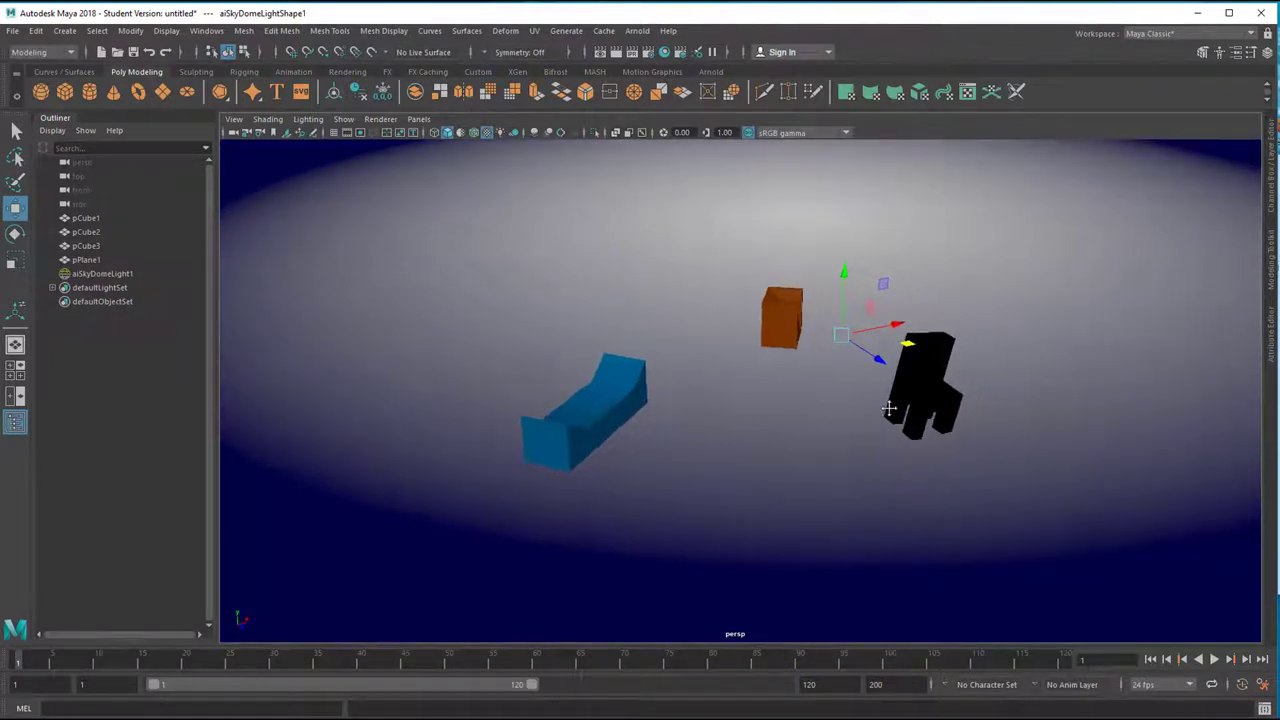
Step: Lower aiSkyDomeLight1's Intensity, then render the scene in Arnold RenderView
left_click(1268, 344)
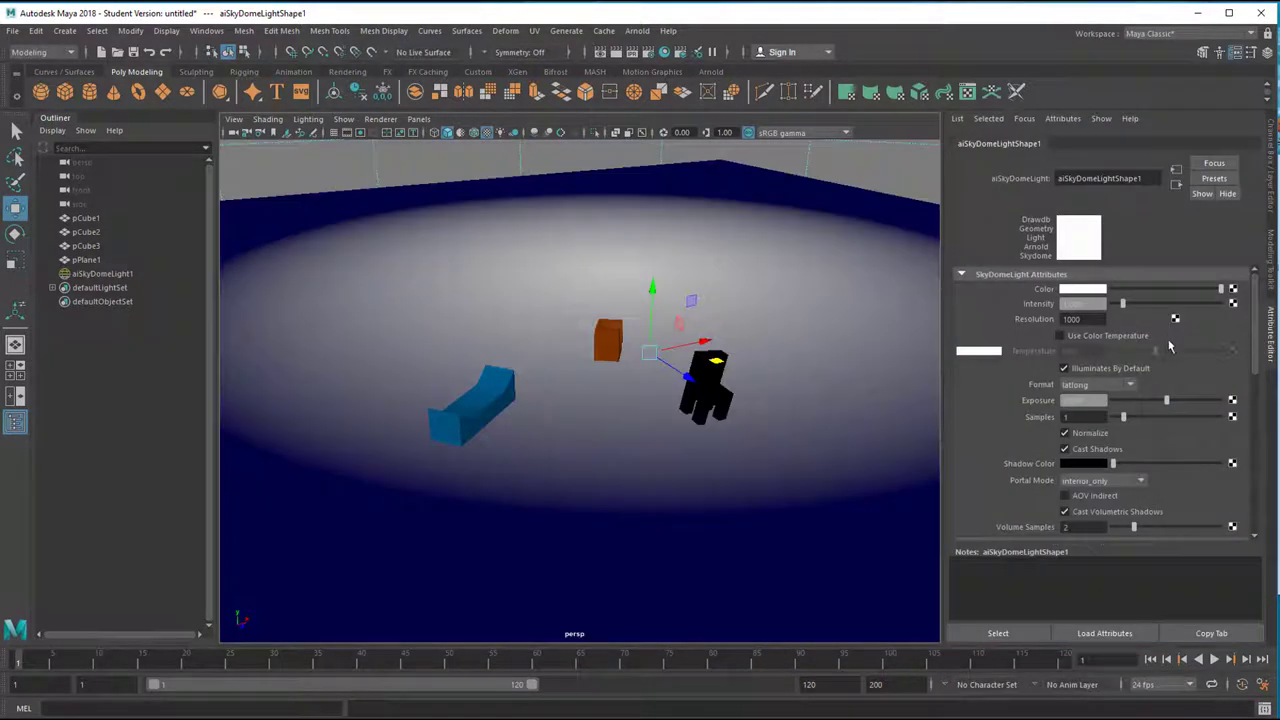
left_click(1090, 304)
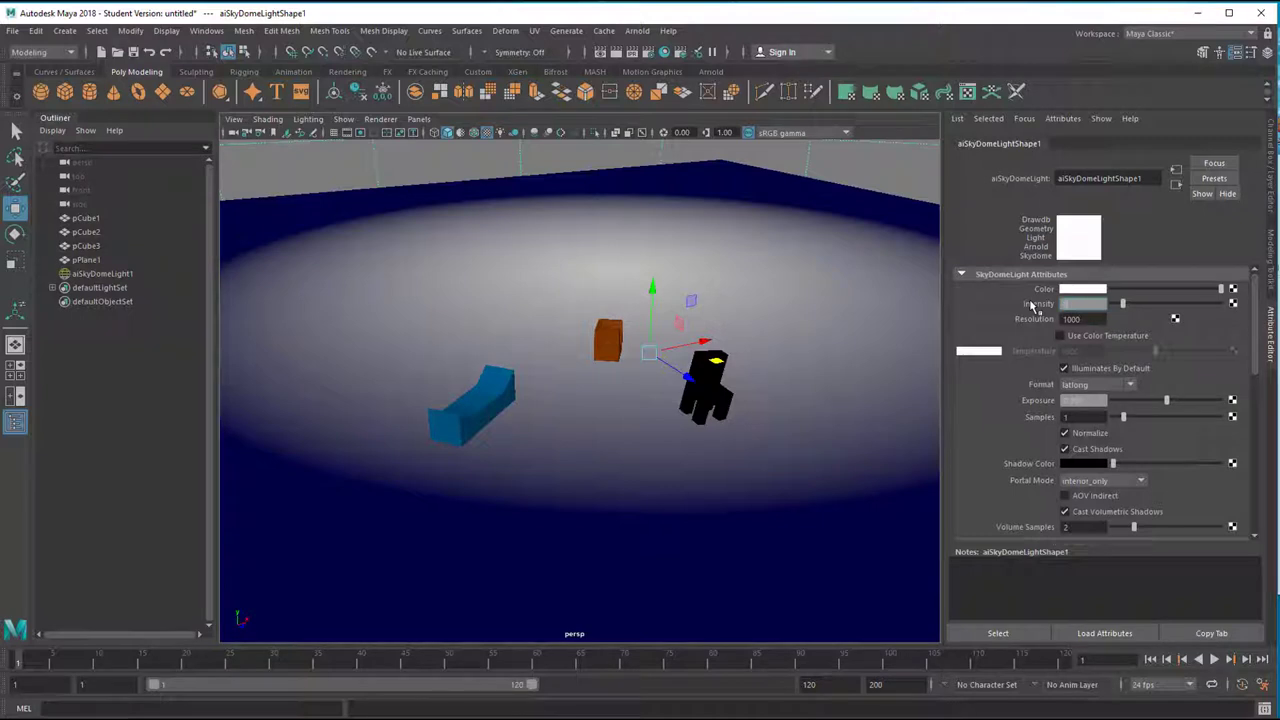
key("Return")
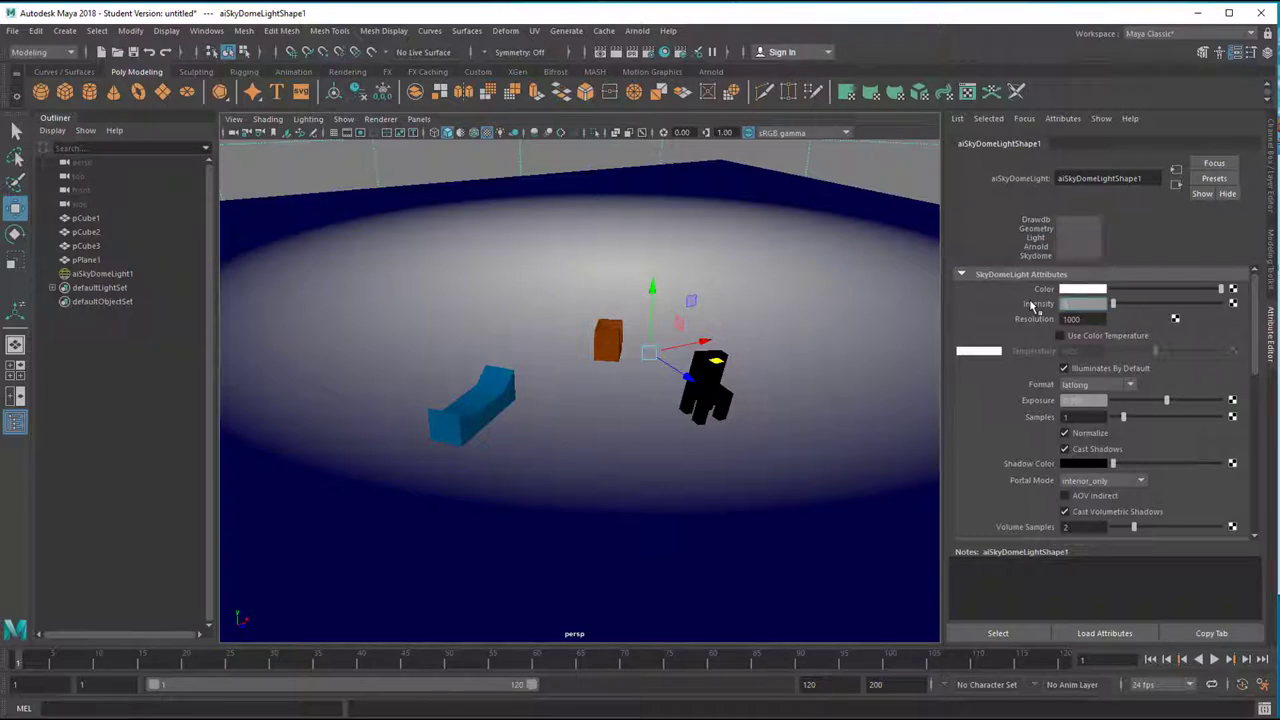
left_click(637, 31)
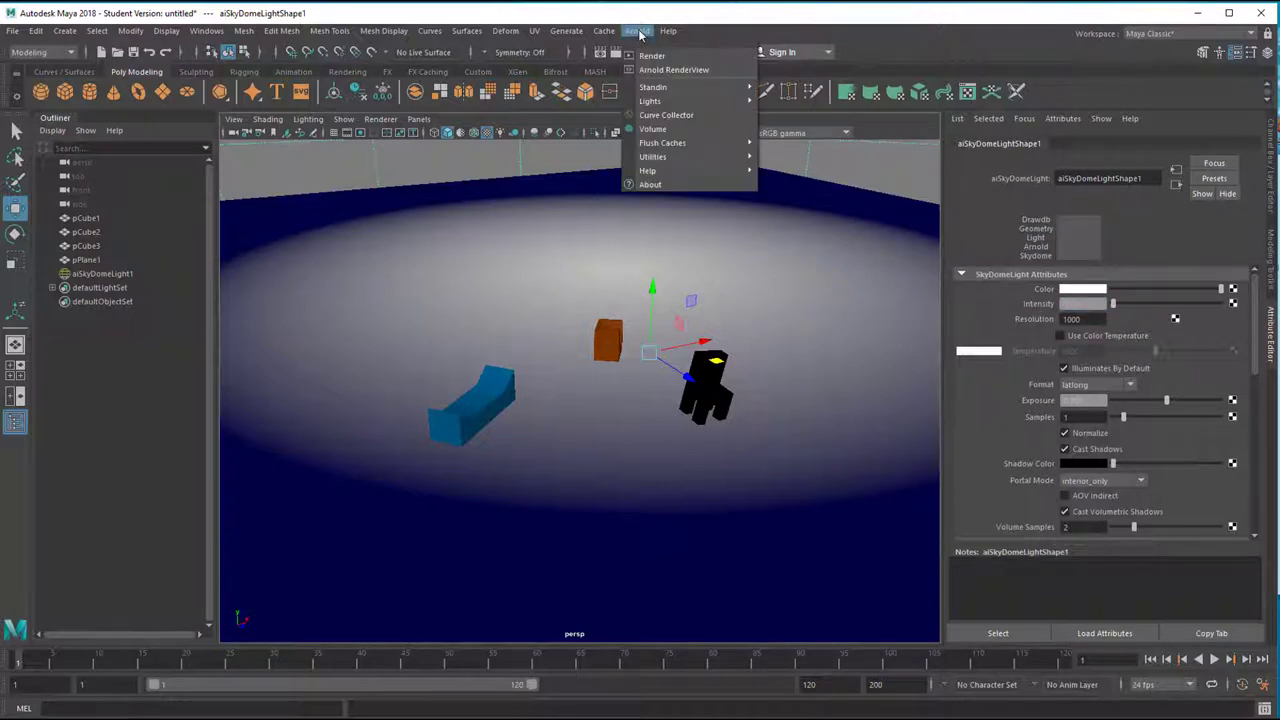
left_click(648, 57)
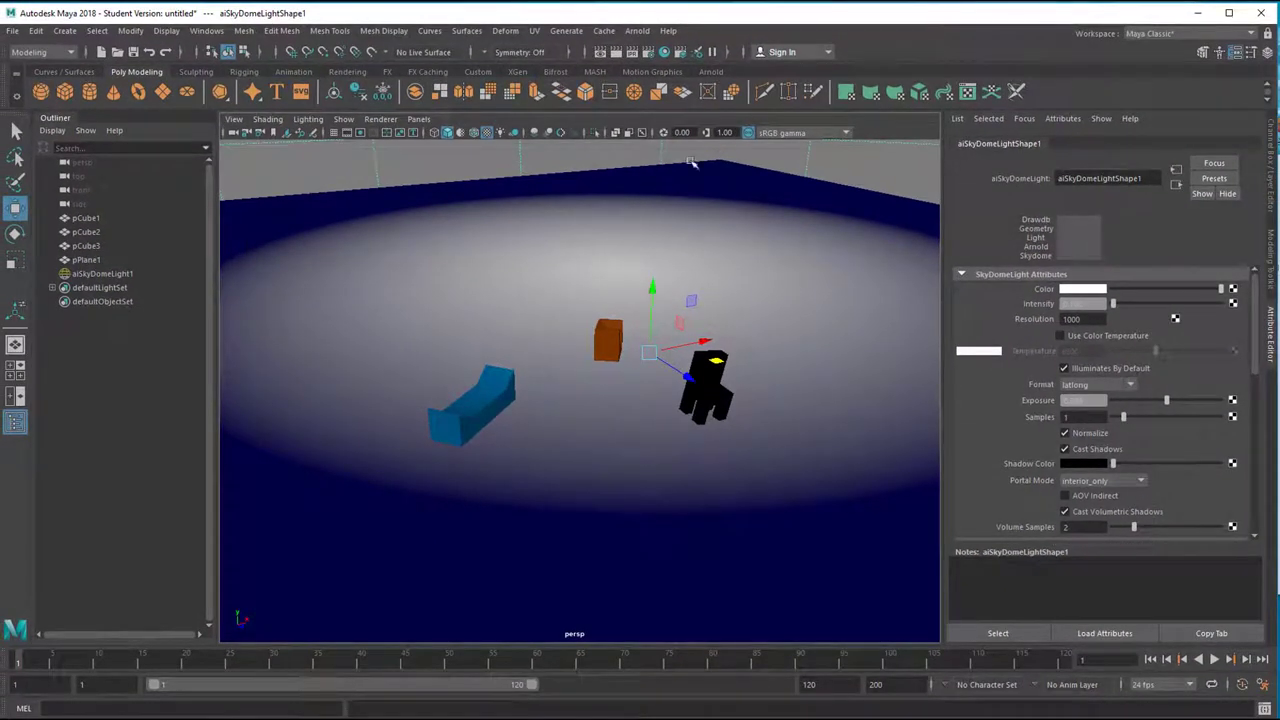
left_click(636, 33)
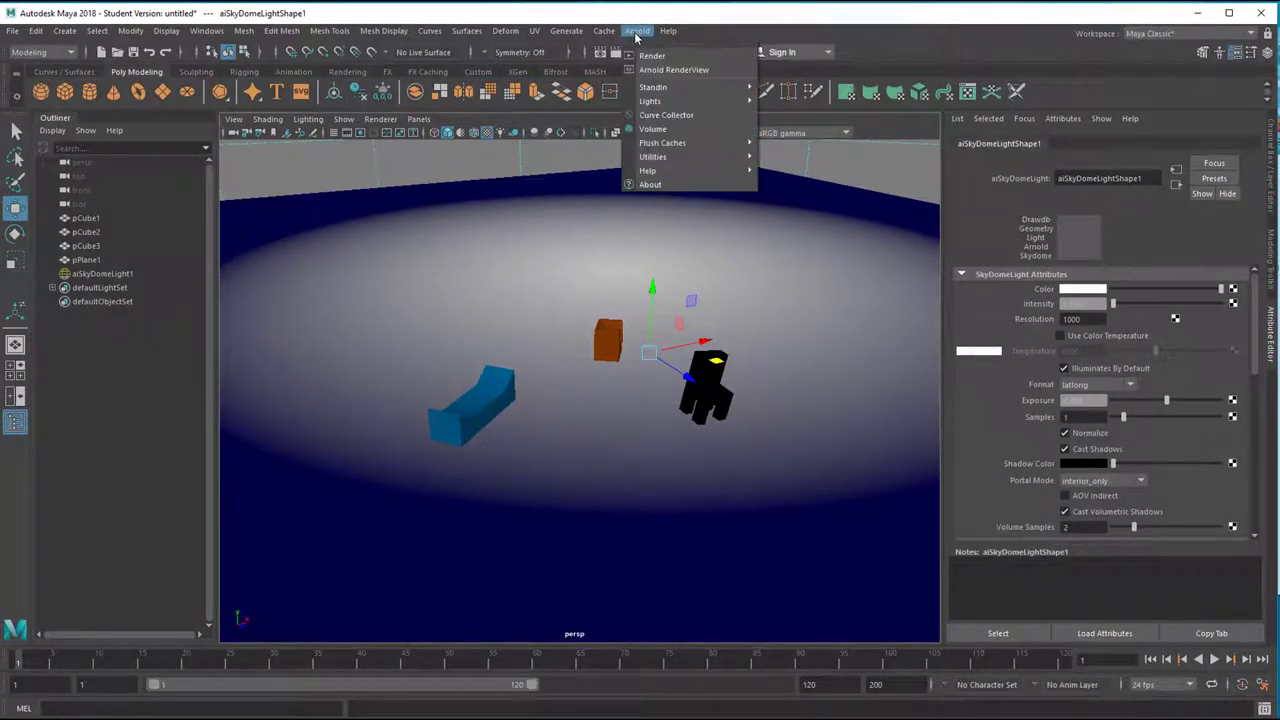
mouse_move(661, 88)
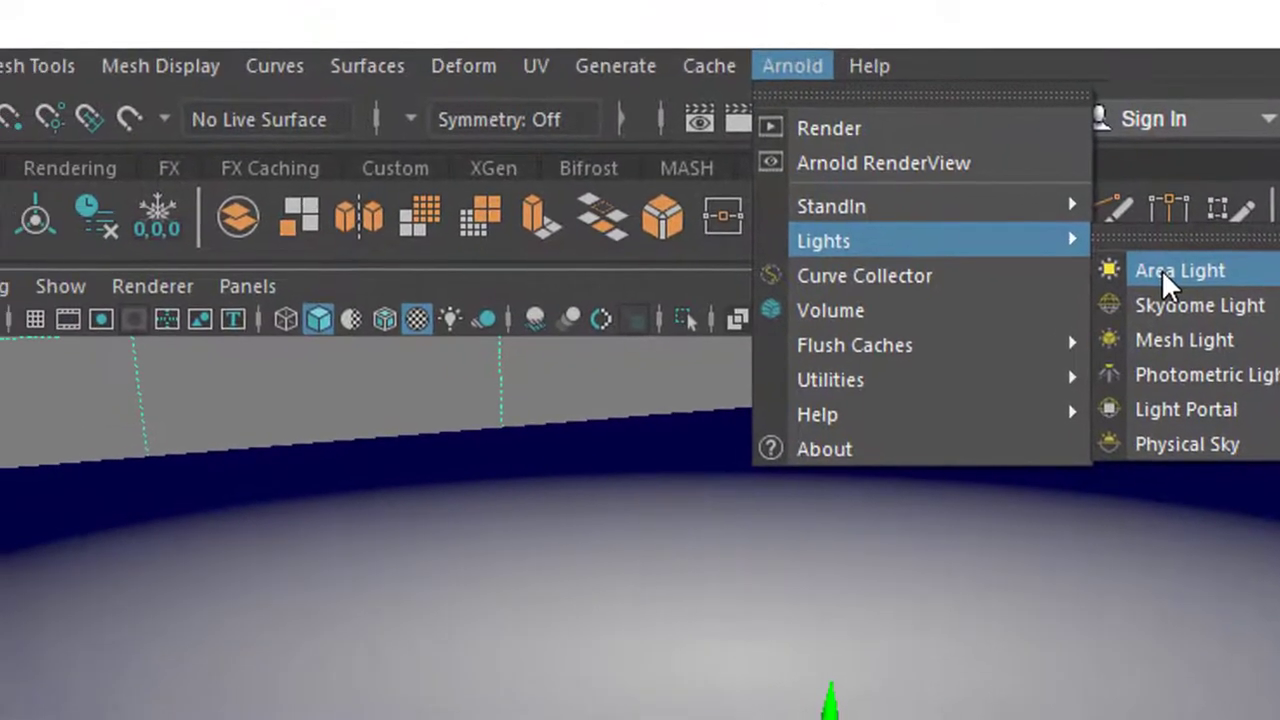
Step: Create a spot light, spotLight1, from the Create > Lights menu
key("Escape")
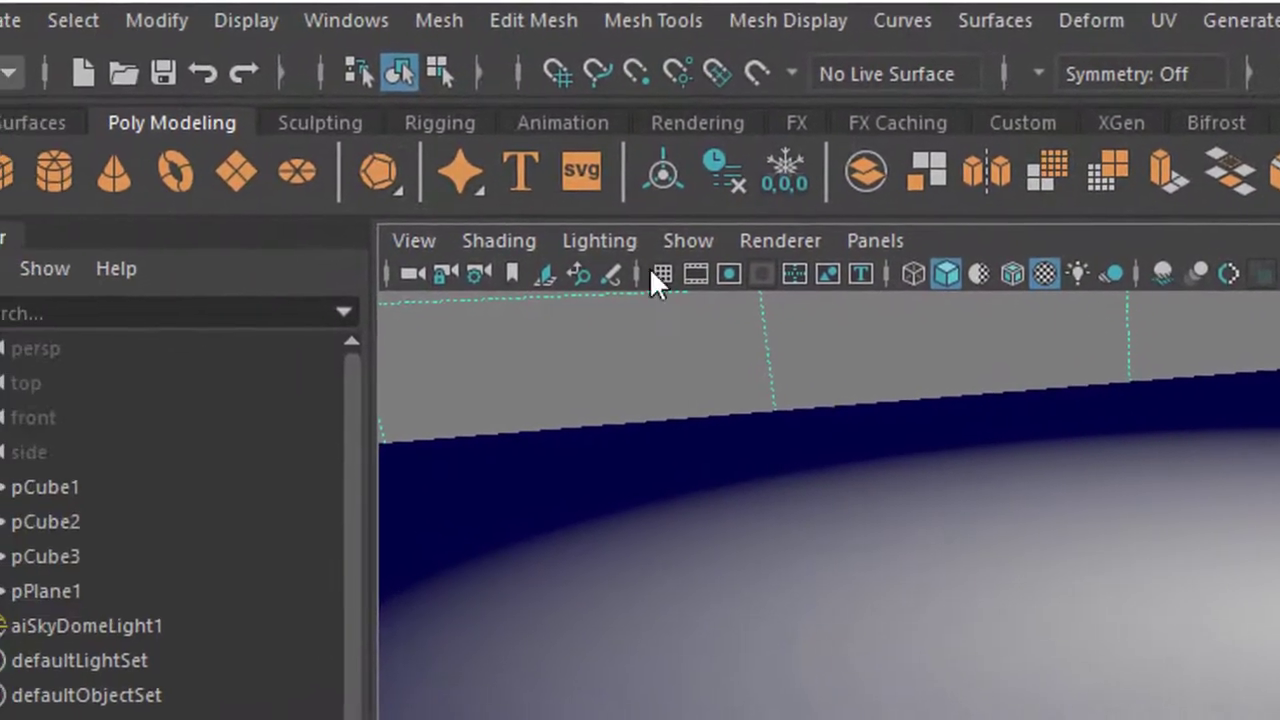
left_click(67, 15)
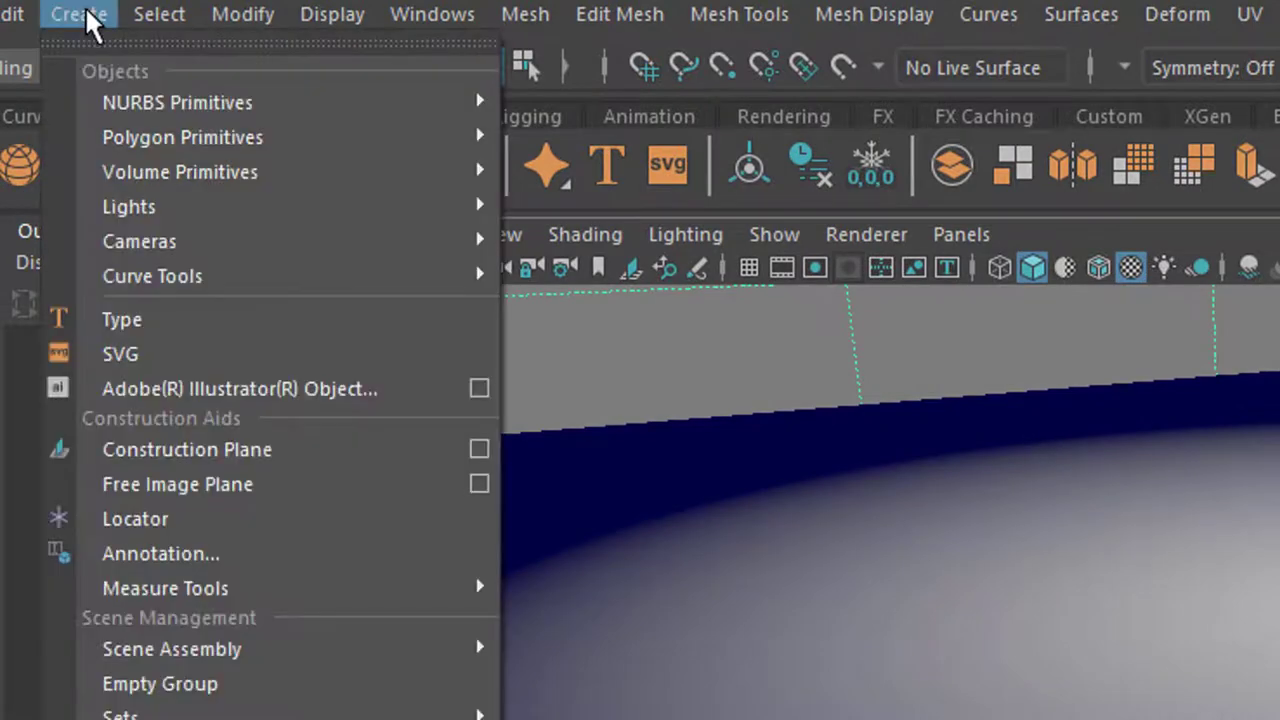
mouse_move(132, 213)
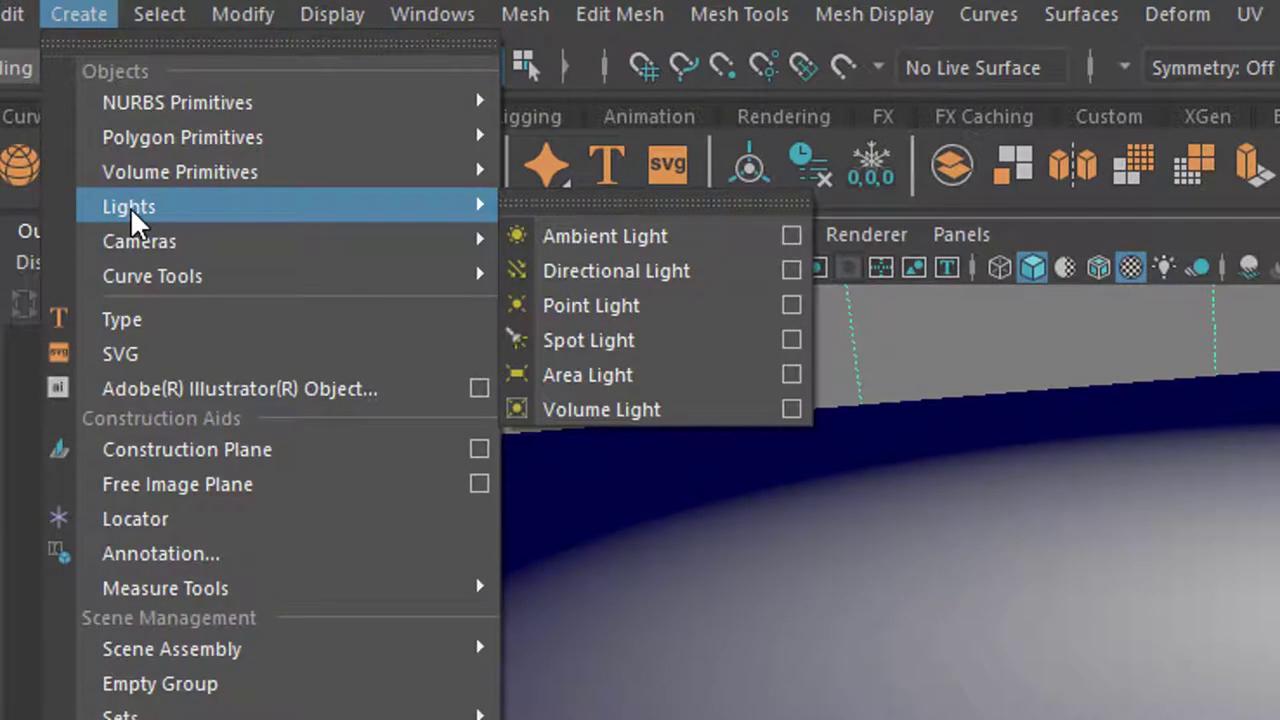
mouse_move(437, 255)
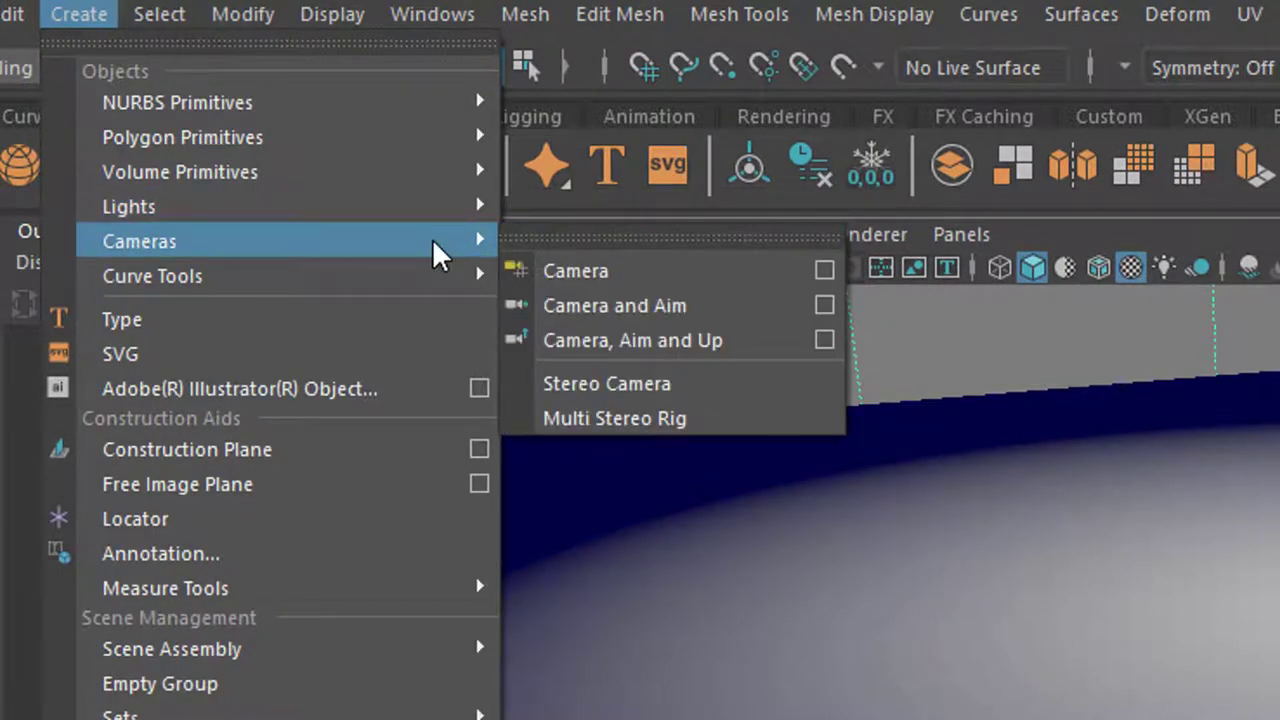
mouse_move(430, 214)
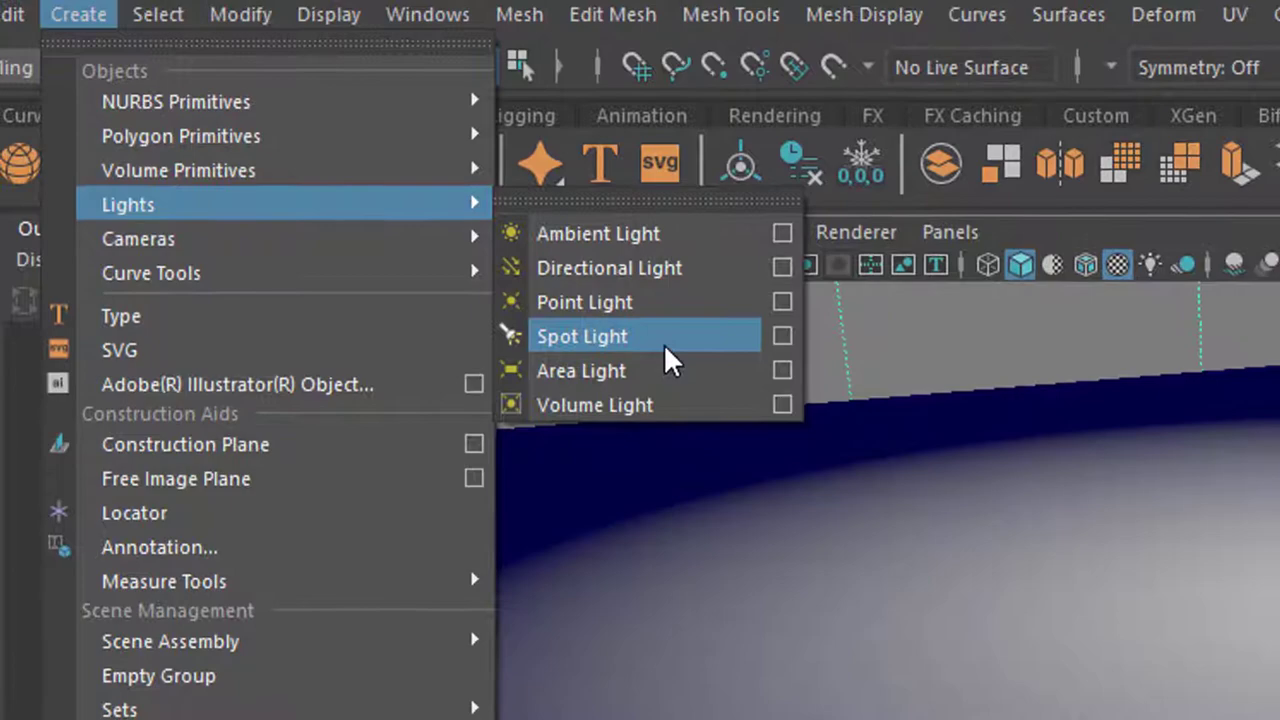
left_click(630, 322)
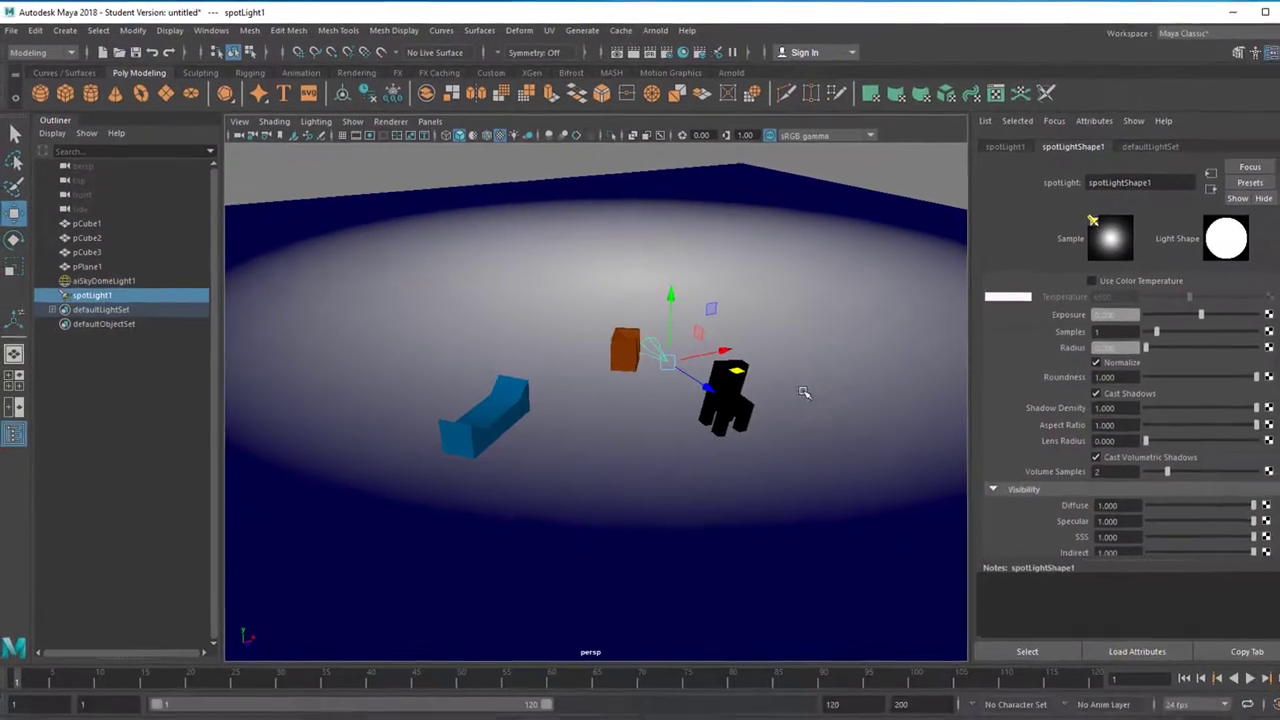
Step: Look through spotLight1 in a maximized top view and aim it down onto the three cubes
key("space")
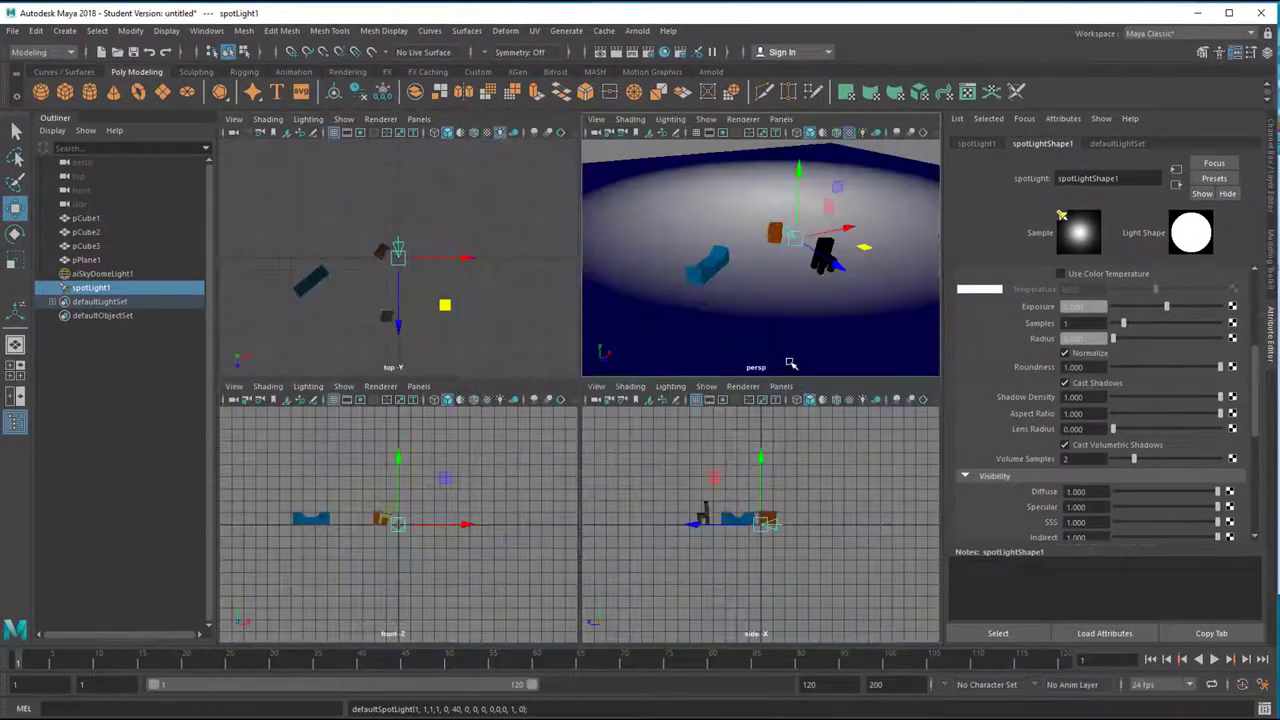
key("space")
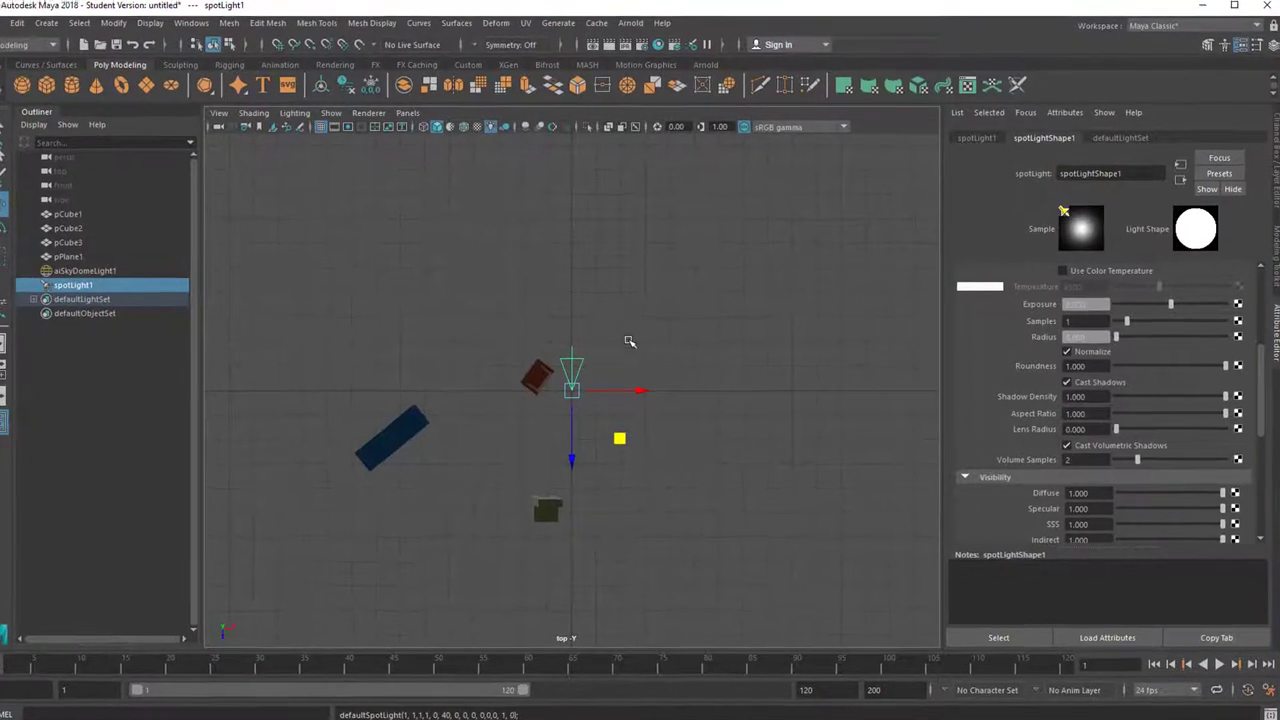
key("space")
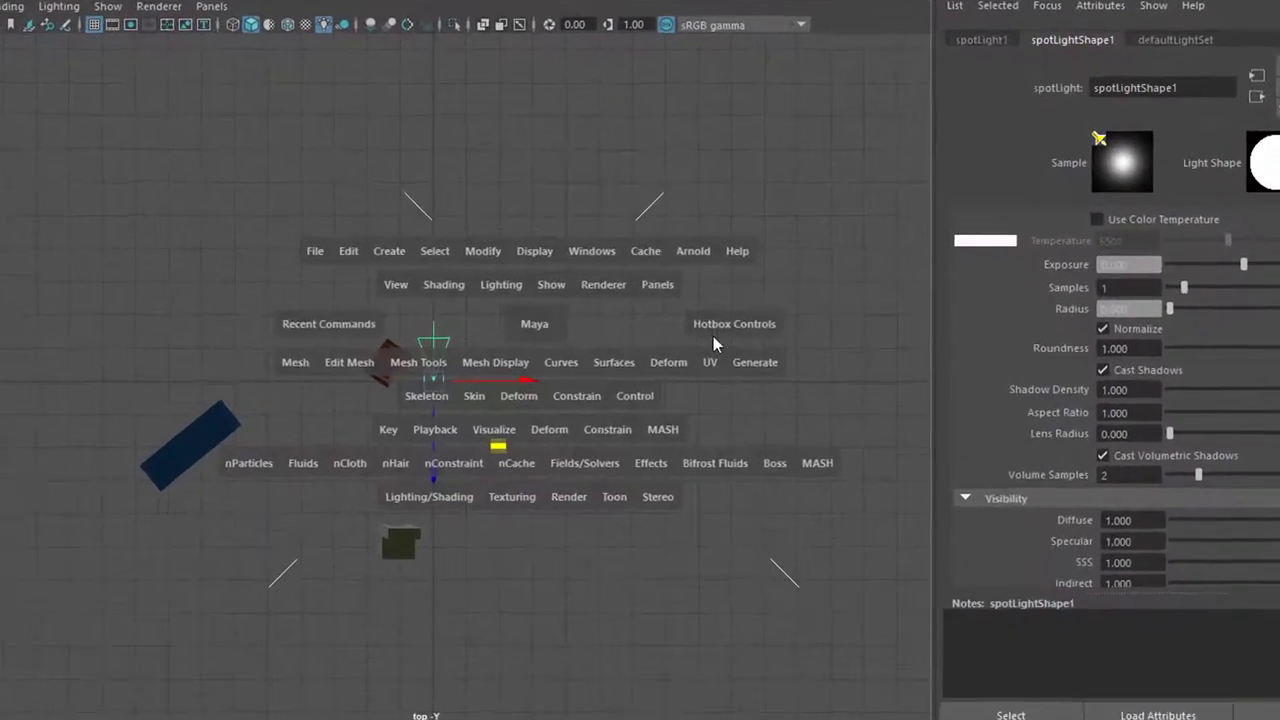
left_click(657, 284)
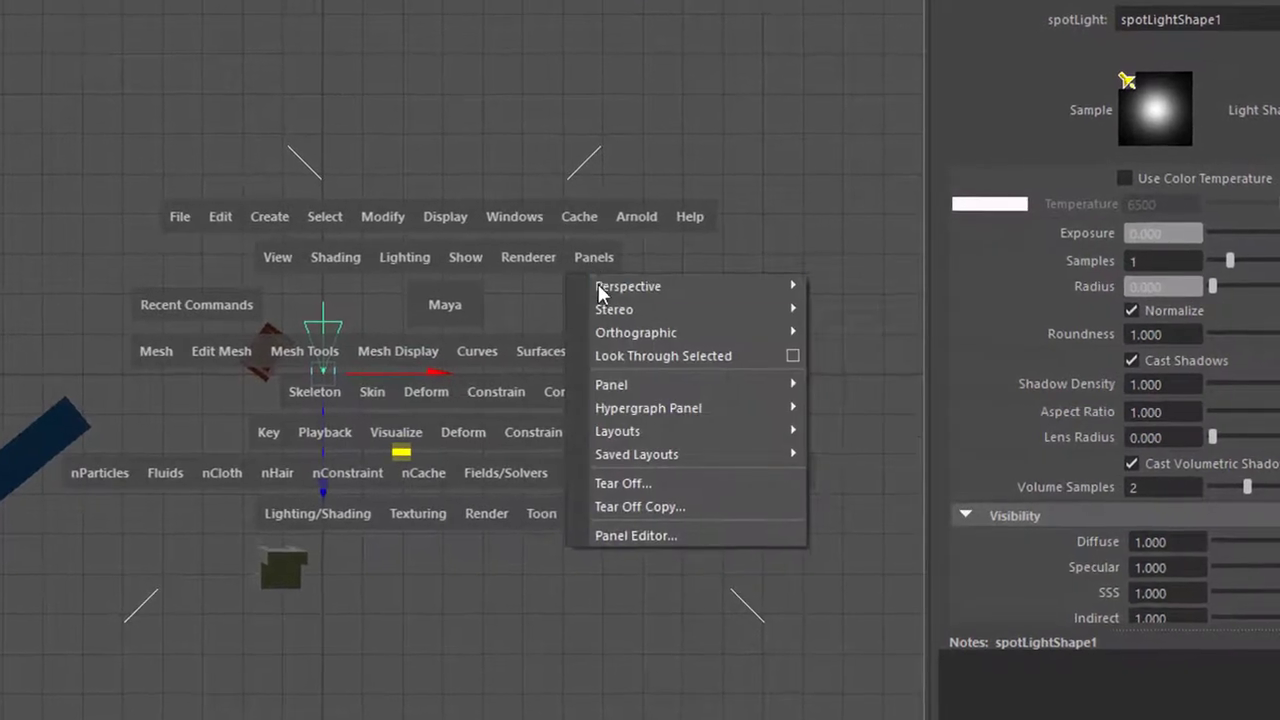
left_click(614, 356)
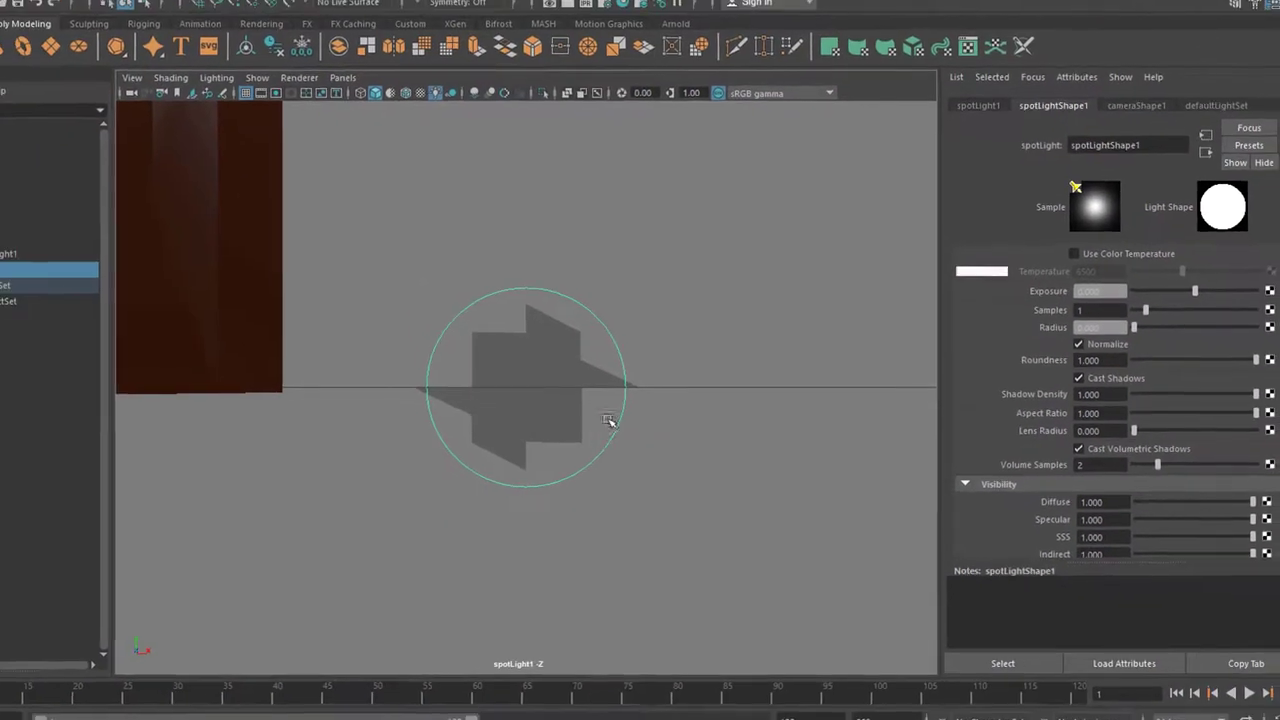
left_click_drag(608, 420, 700, 520, "alt")
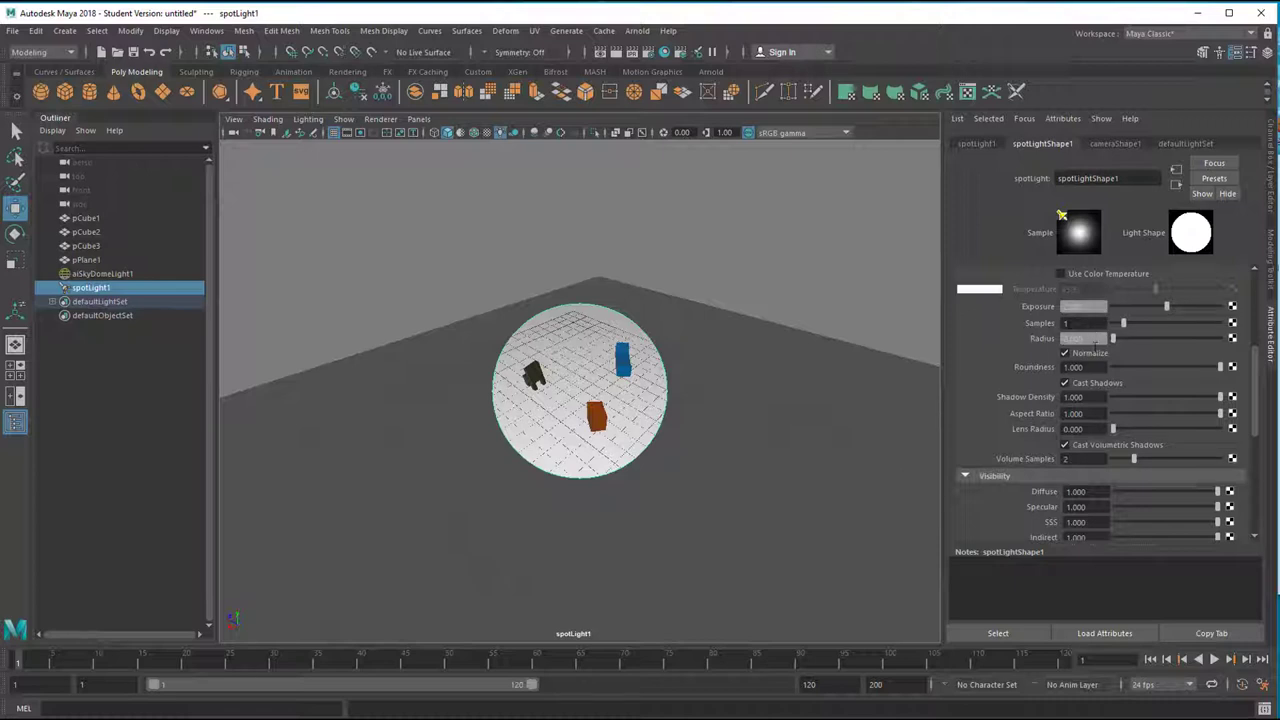
Step: Narrow spotLight1's cone angle and raise its Penumbra Angle to 10 for a feathered edge
scroll(1180, 370, "down", 1)
scroll(1220, 380, "up", 3)
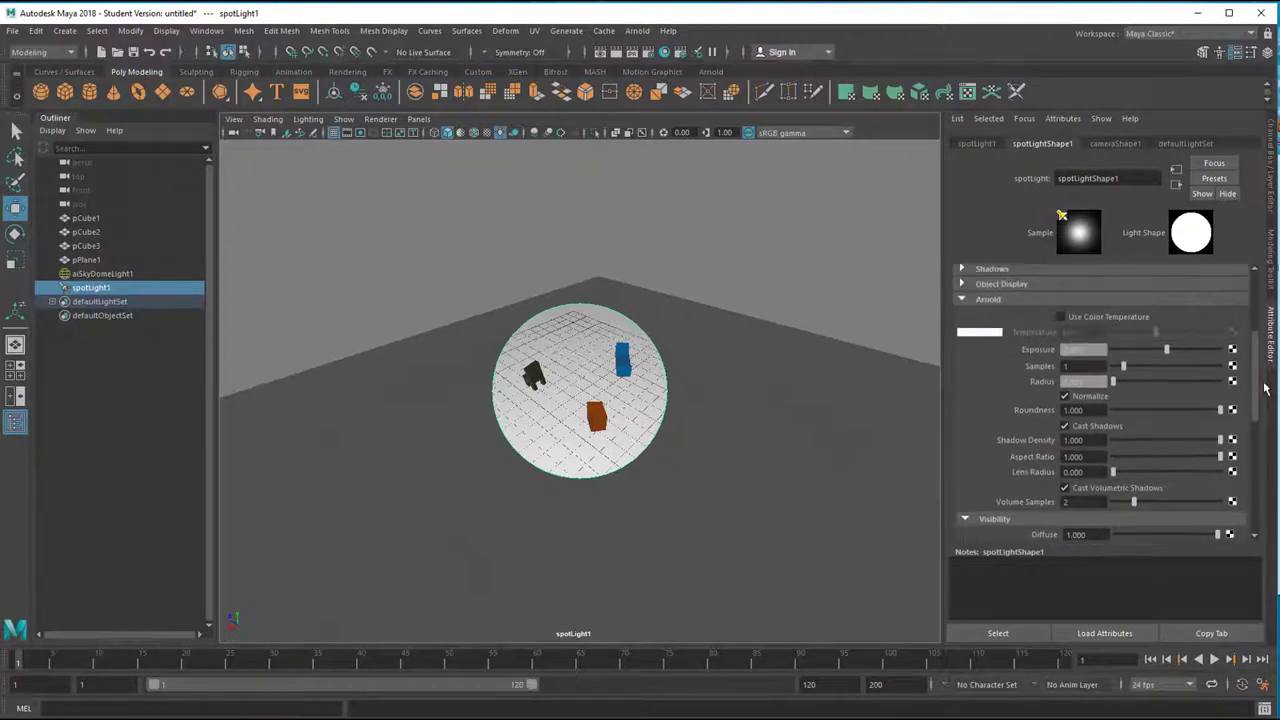
scroll(1262, 380, "up", 1)
left_click(962, 366)
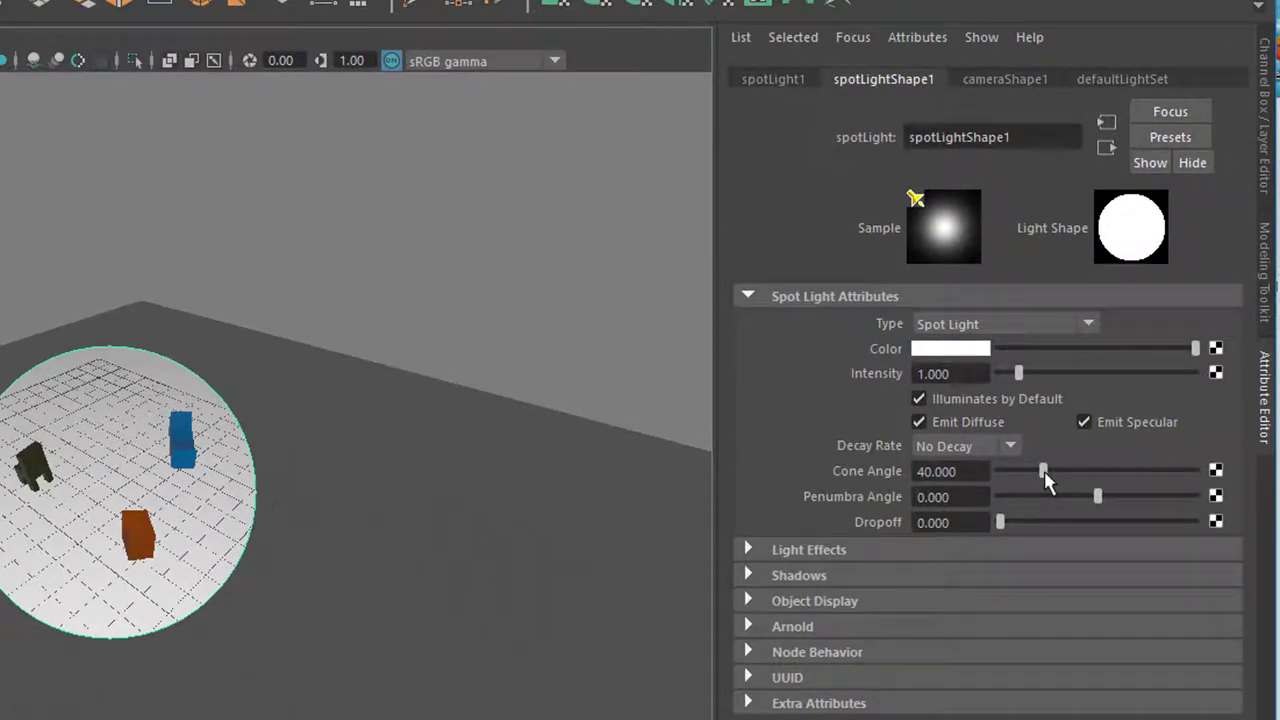
left_click_drag(1044, 474, 1033, 478)
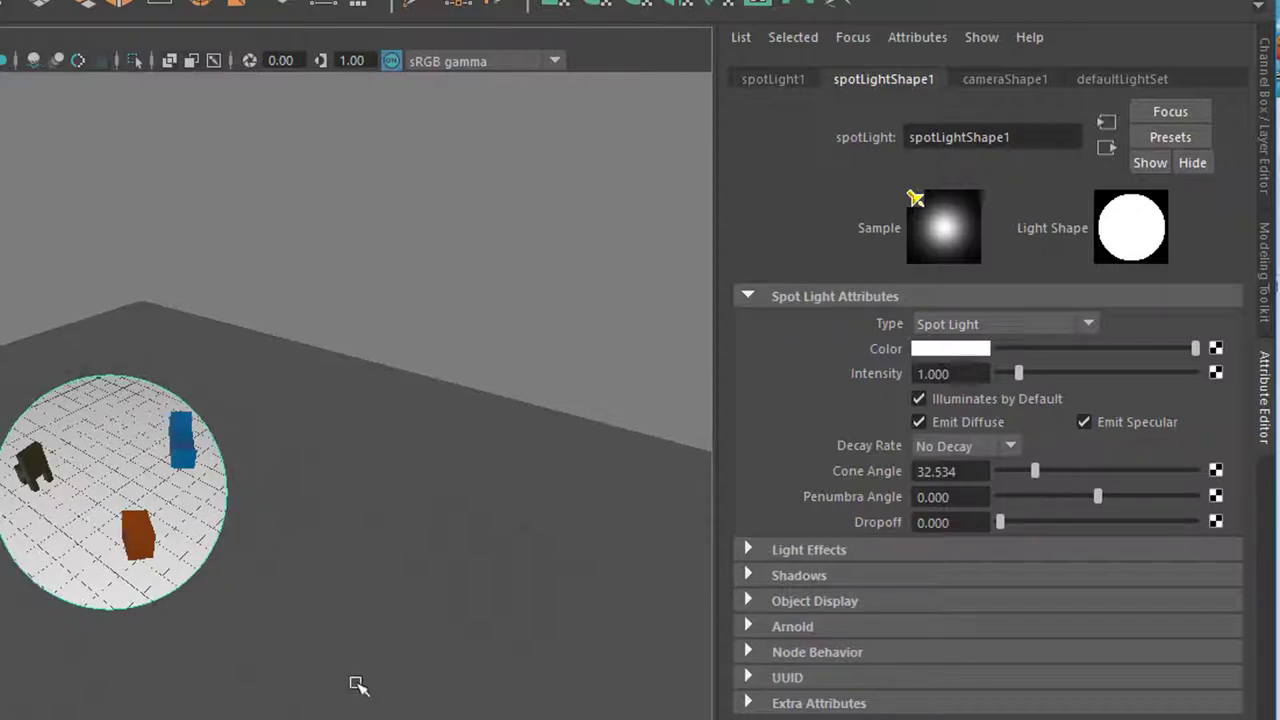
mouse_move(325, 690)
left_mouse_down("alt")
mouse_move(340, 680)
mouse_move(329, 677)
left_mouse_up("alt")
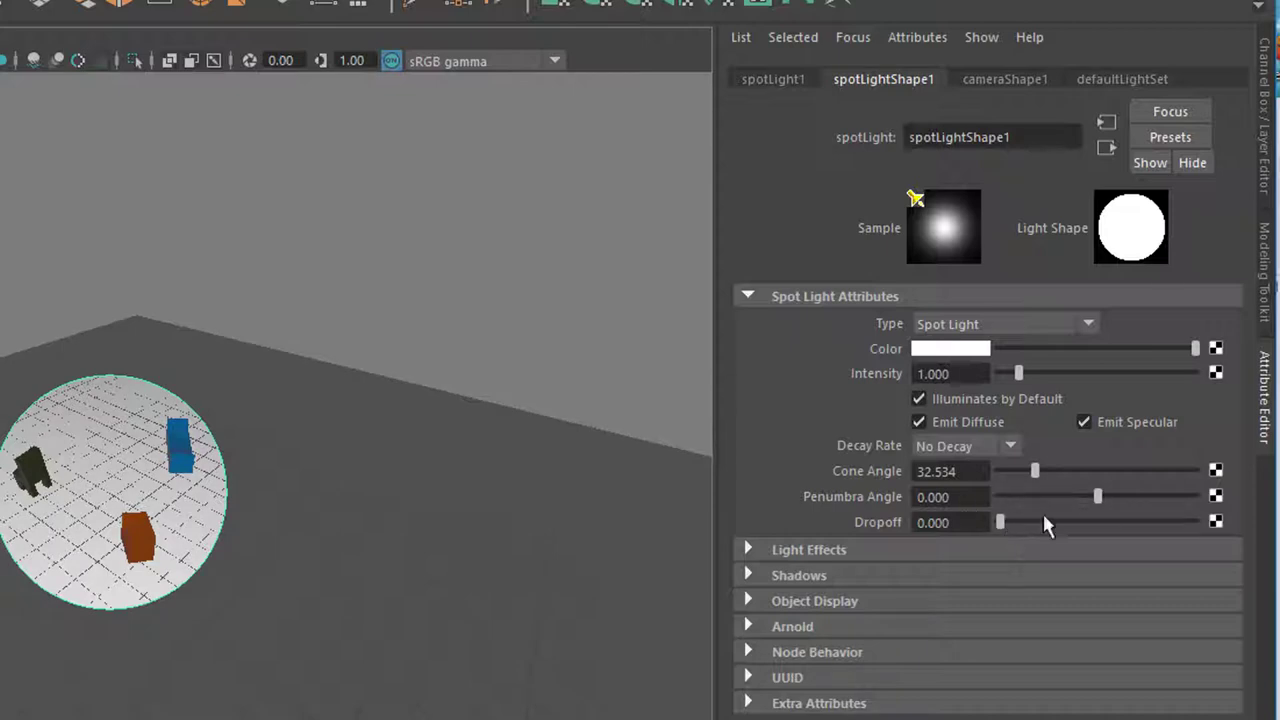
left_click_drag(1101, 498, 1200, 498)
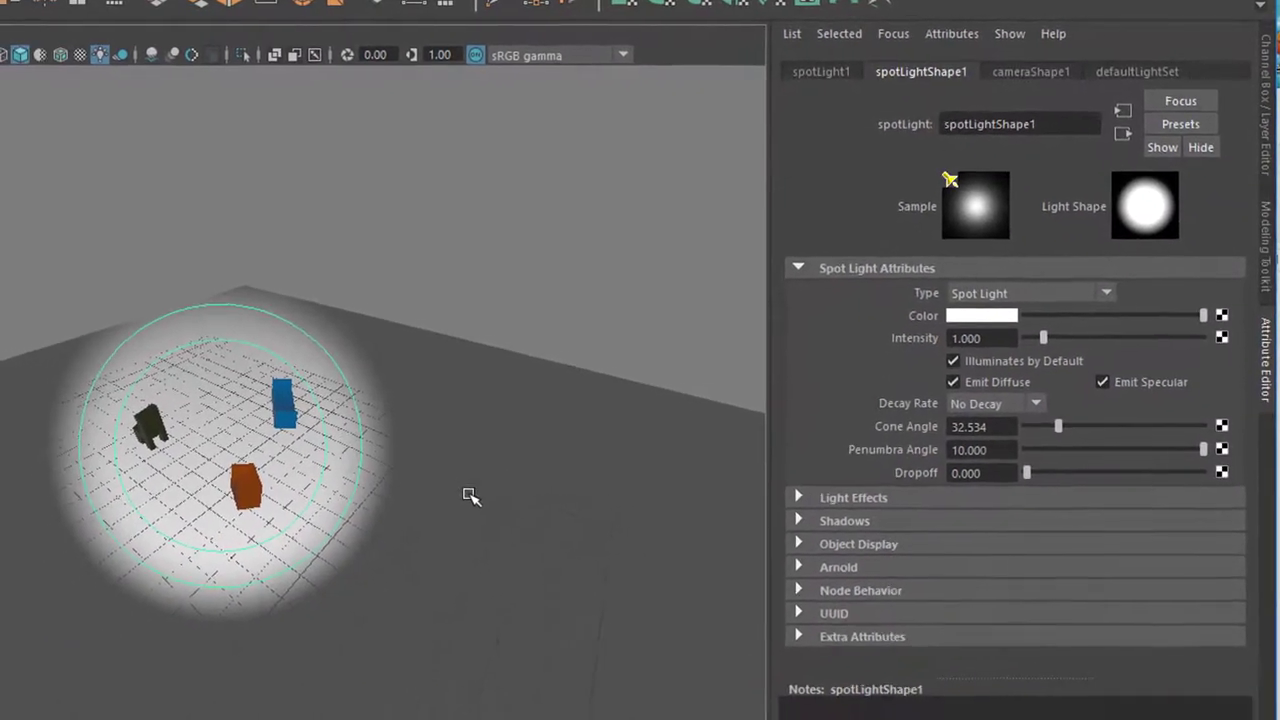
Step: Maximize the perspective view and shade it with all scene lights
key("space")
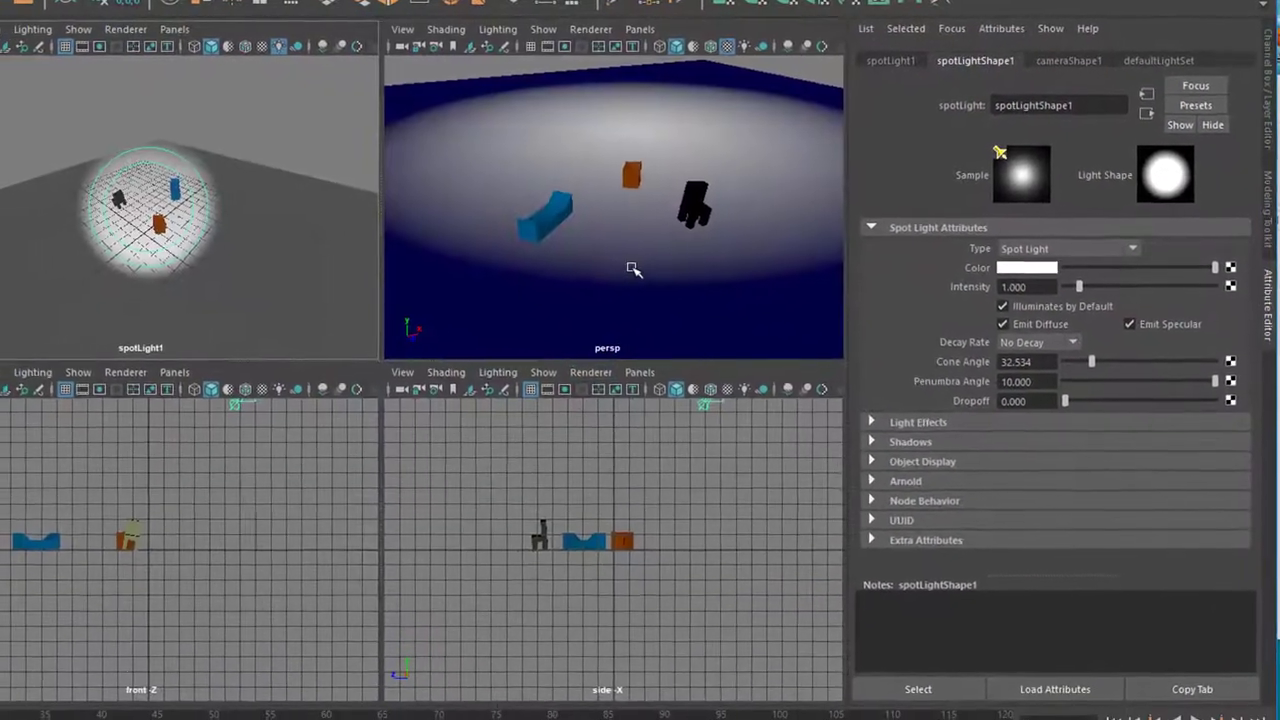
key("space")
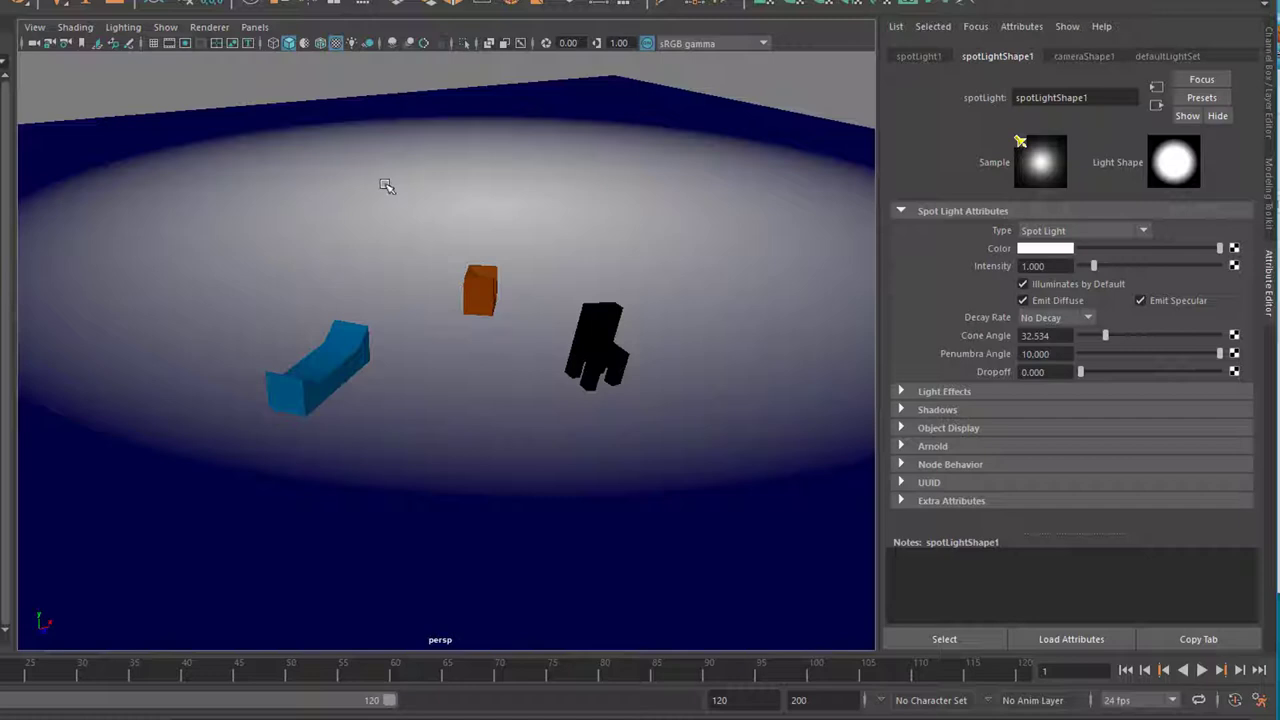
left_click(352, 44)
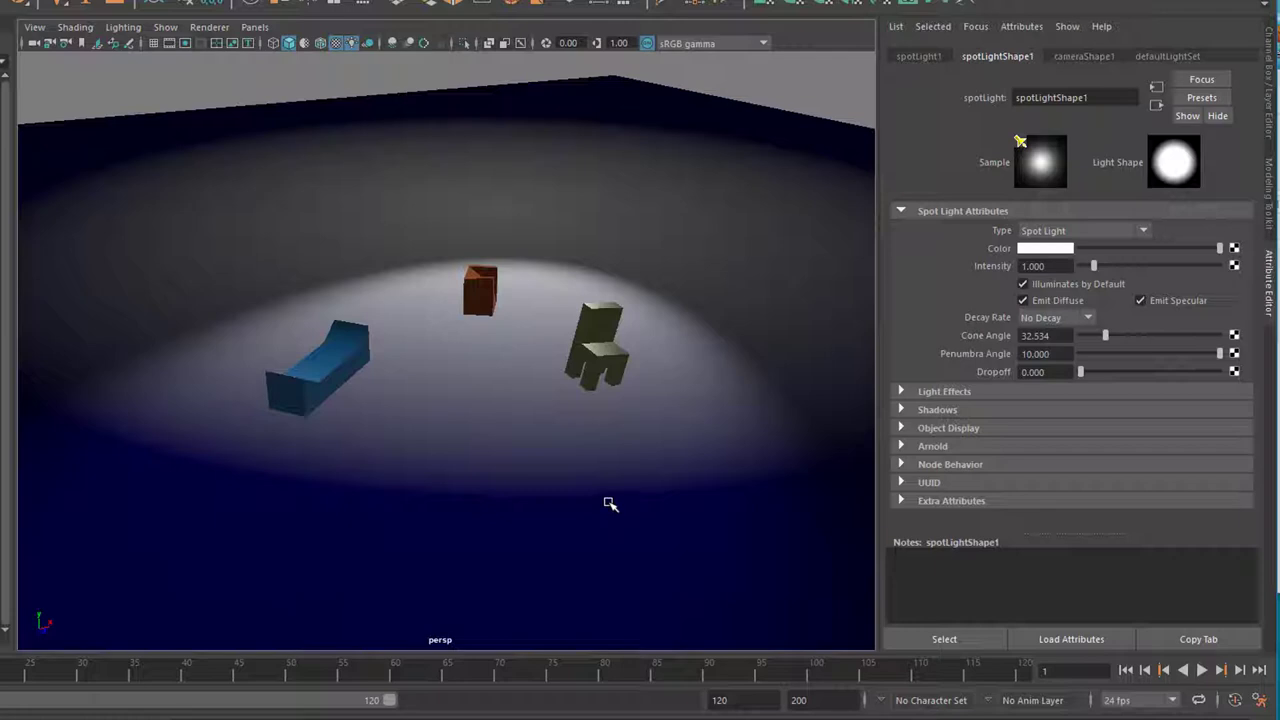
Step: Run and close a quick Arnold render preview, then expand the spotlight's Arnold attributes
left_click(520, 0)
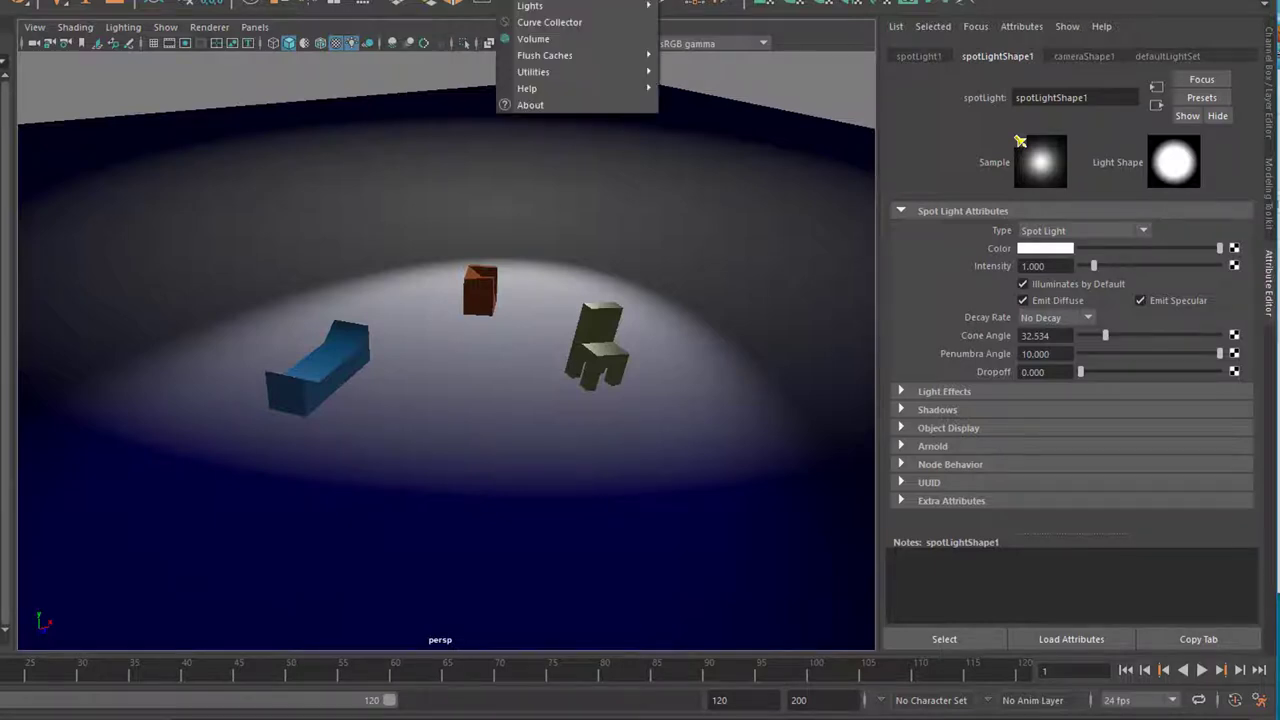
left_click(530, 0)
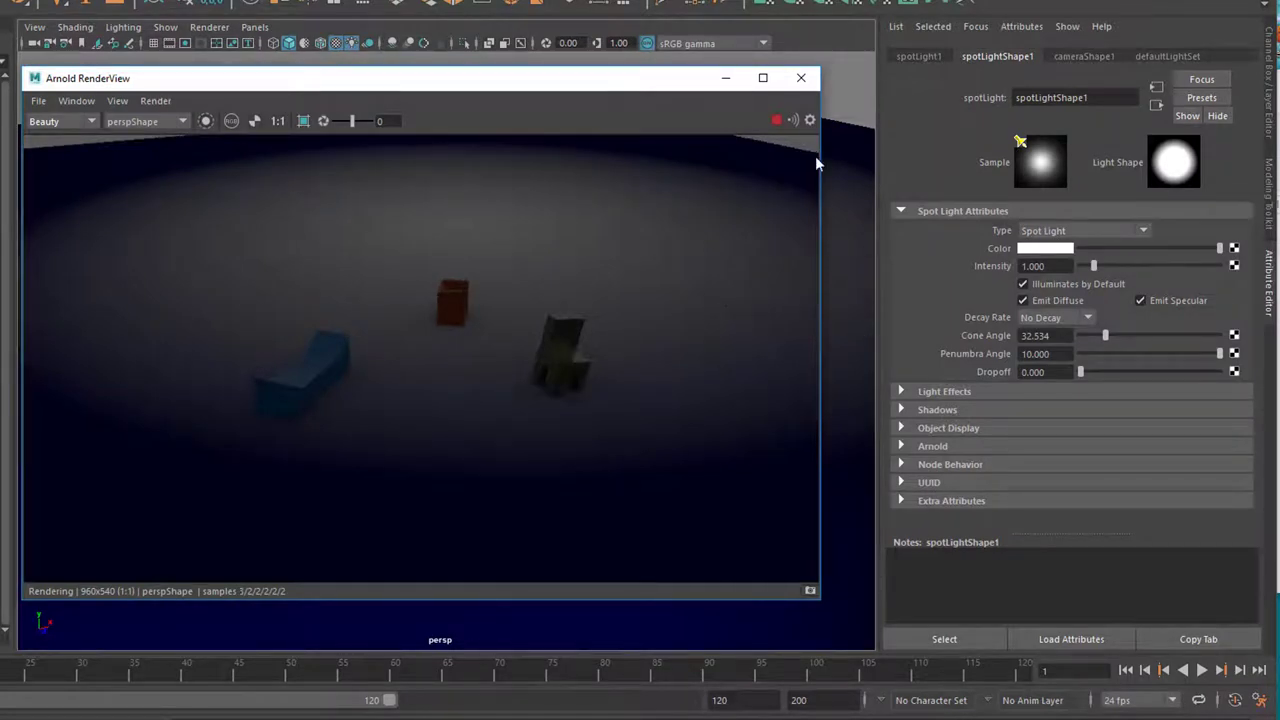
left_click(801, 78)
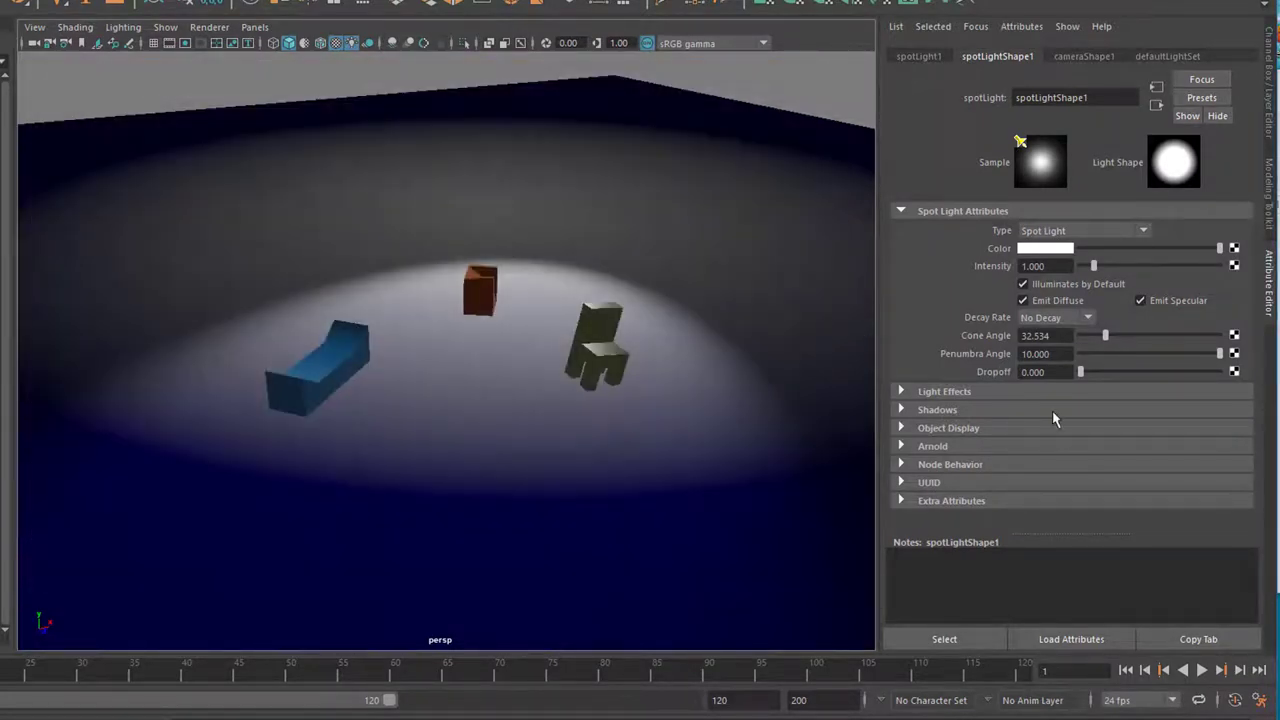
left_click(902, 447)
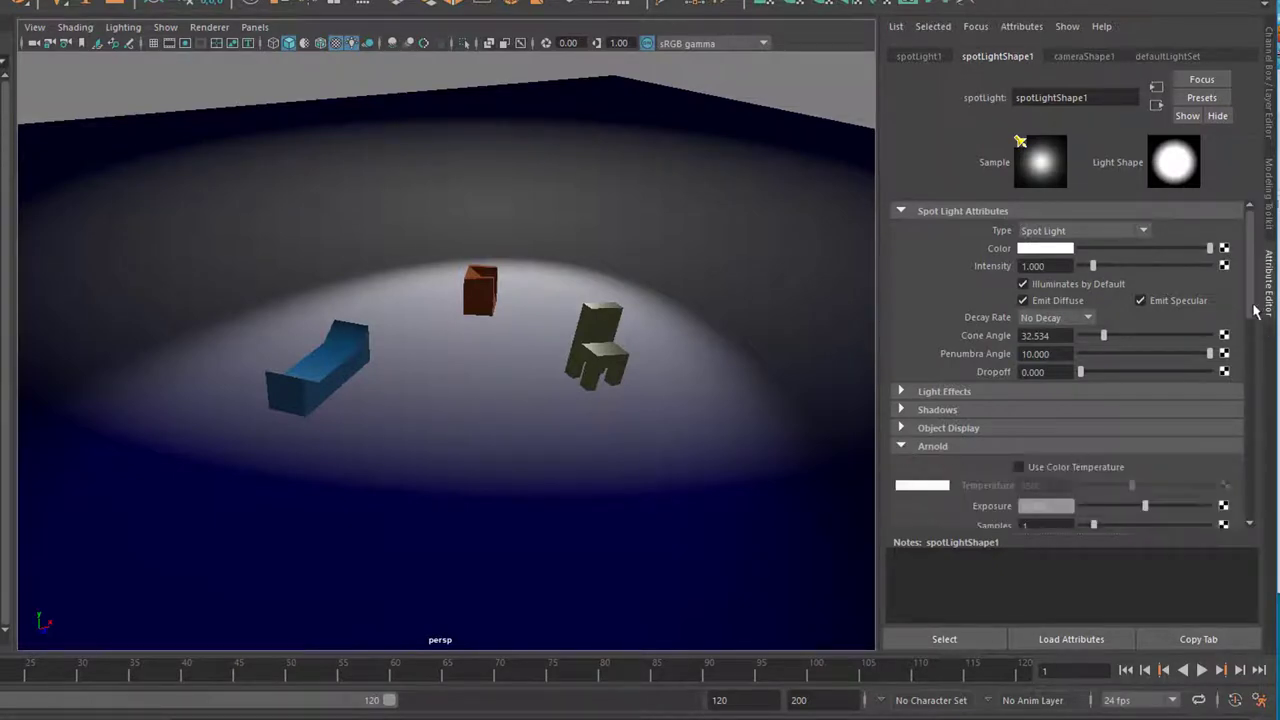
left_click_drag(1252, 312, 1257, 380)
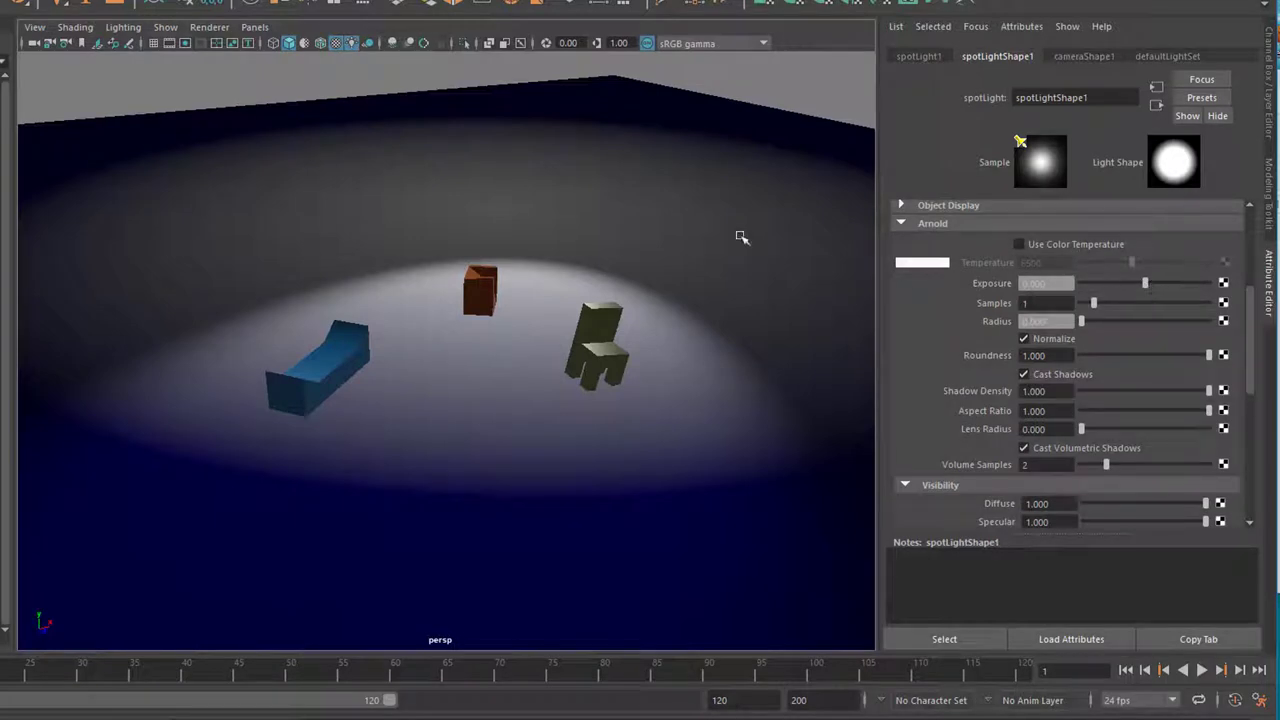
Step: Start an Arnold render and re-expand the spotlight's Arnold settings
left_click(530, 1)
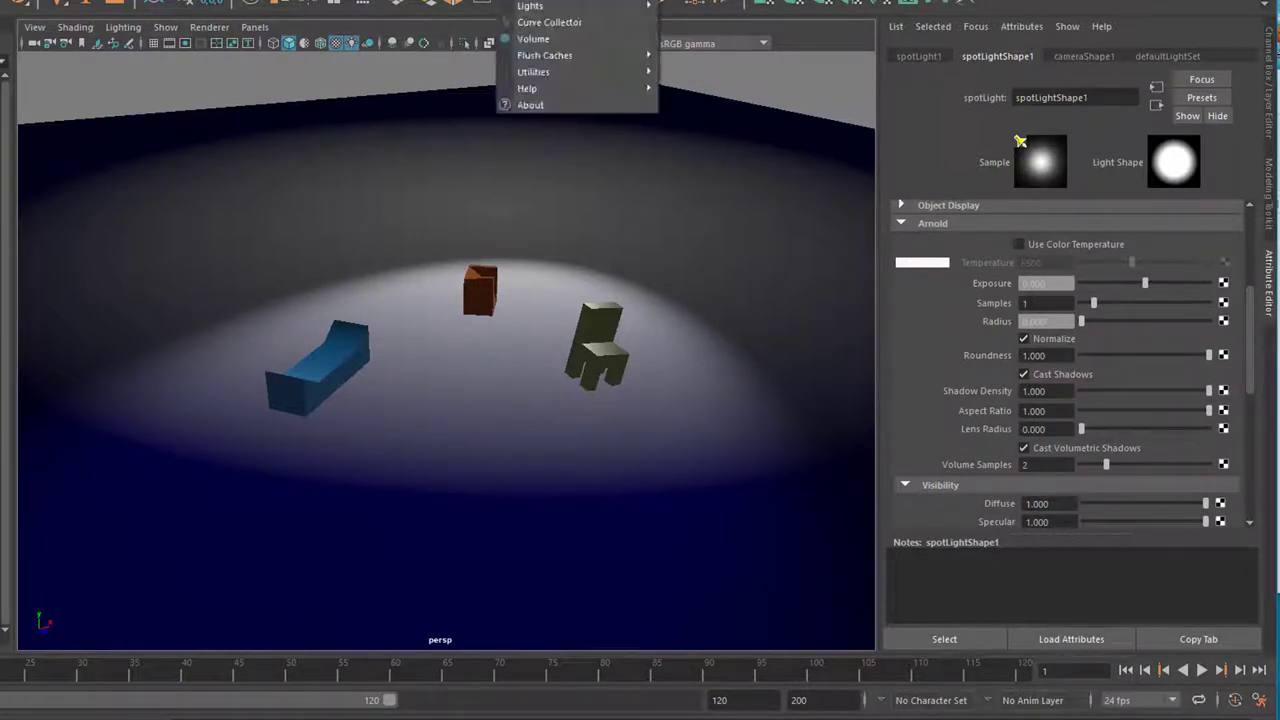
left_click(530, 0)
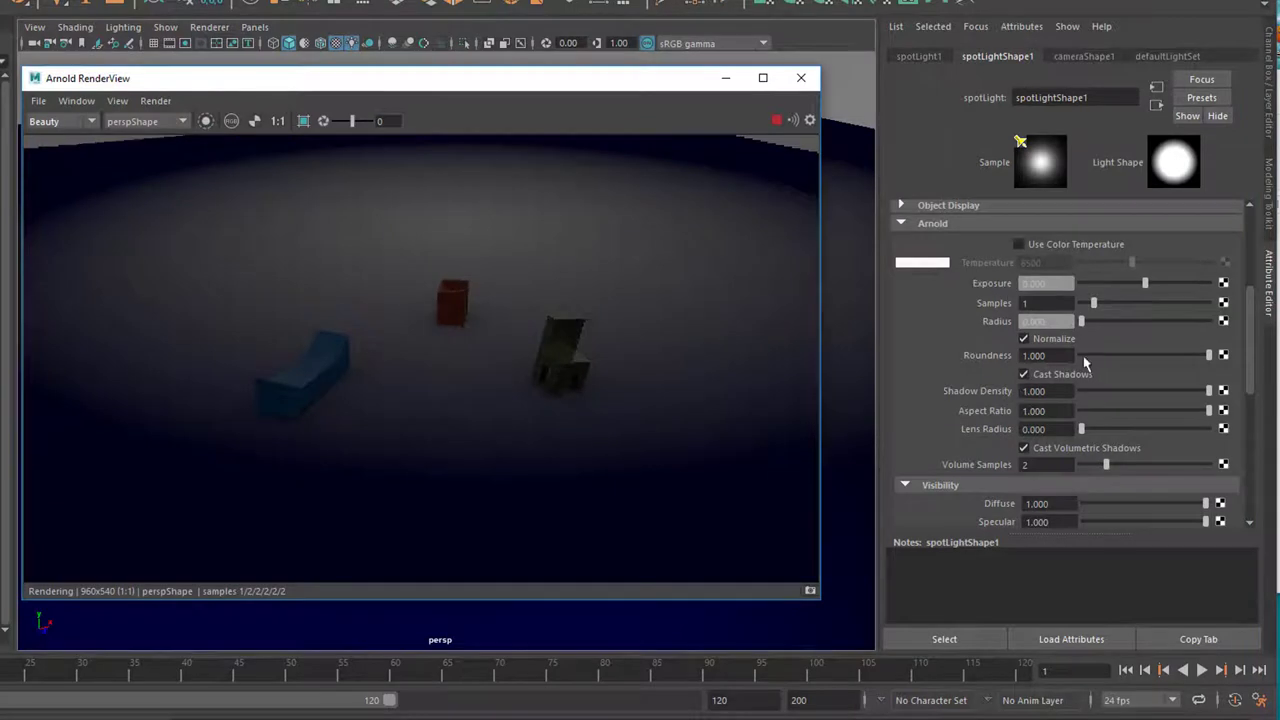
left_click(899, 223)
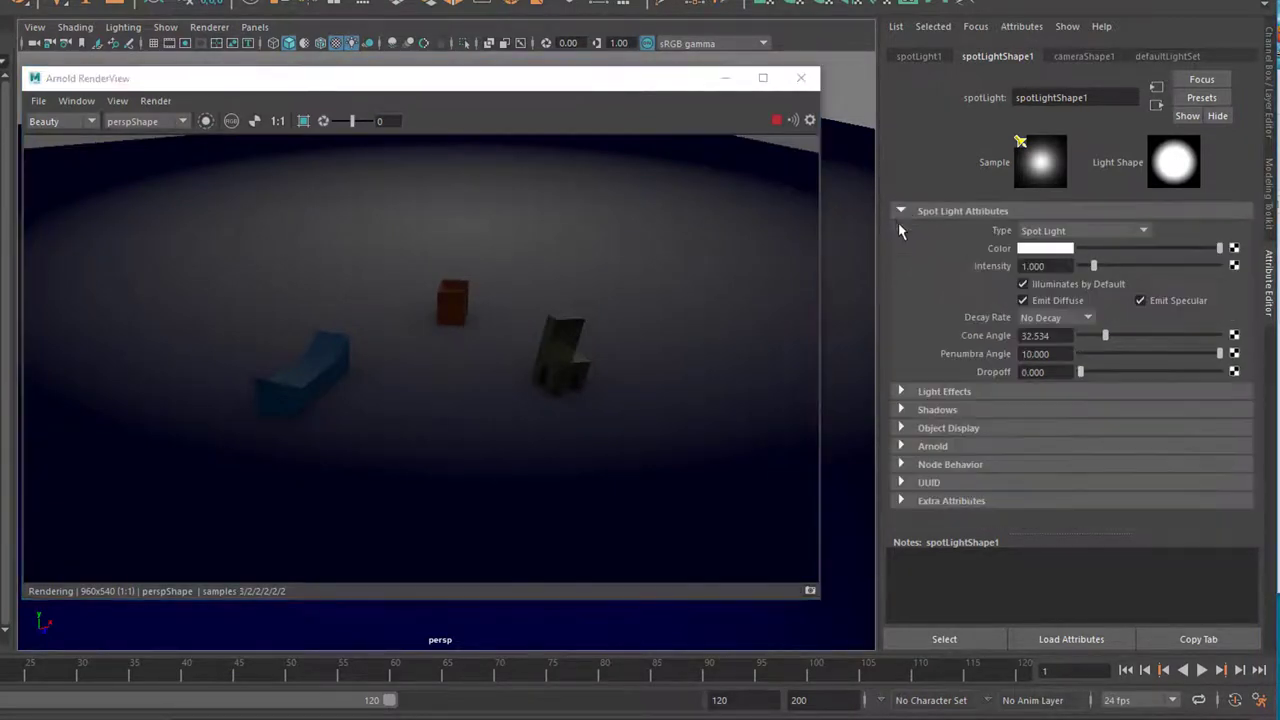
left_click(905, 447)
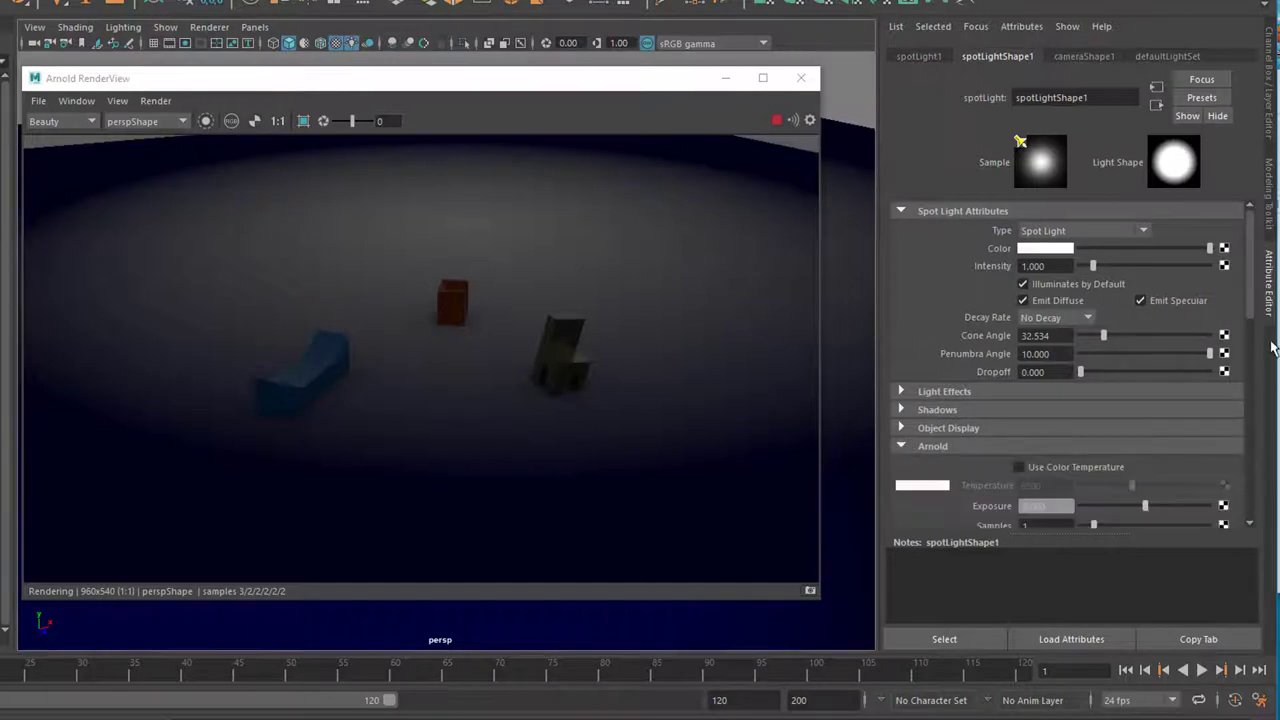
scroll(1253, 311, "down", 5)
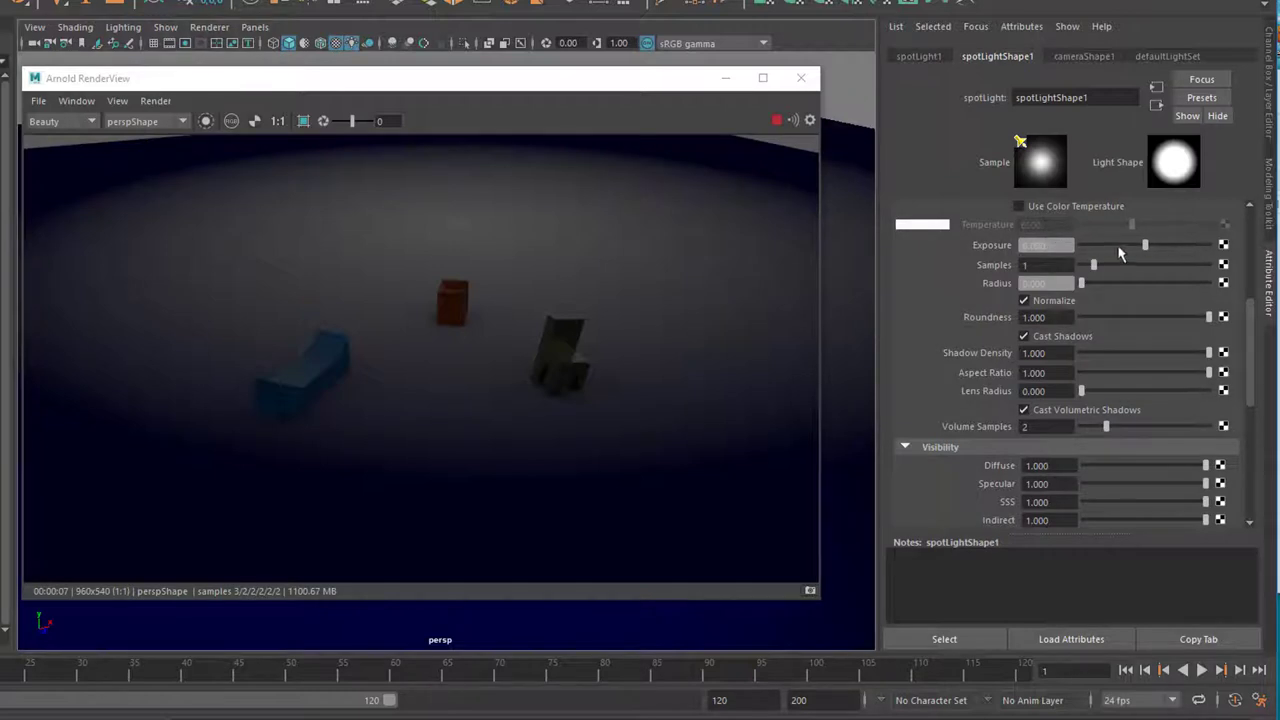
Step: Raise the spotlight's Exposure to 15, then ease it slightly lower
left_click_drag(1146, 247, 1210, 250)
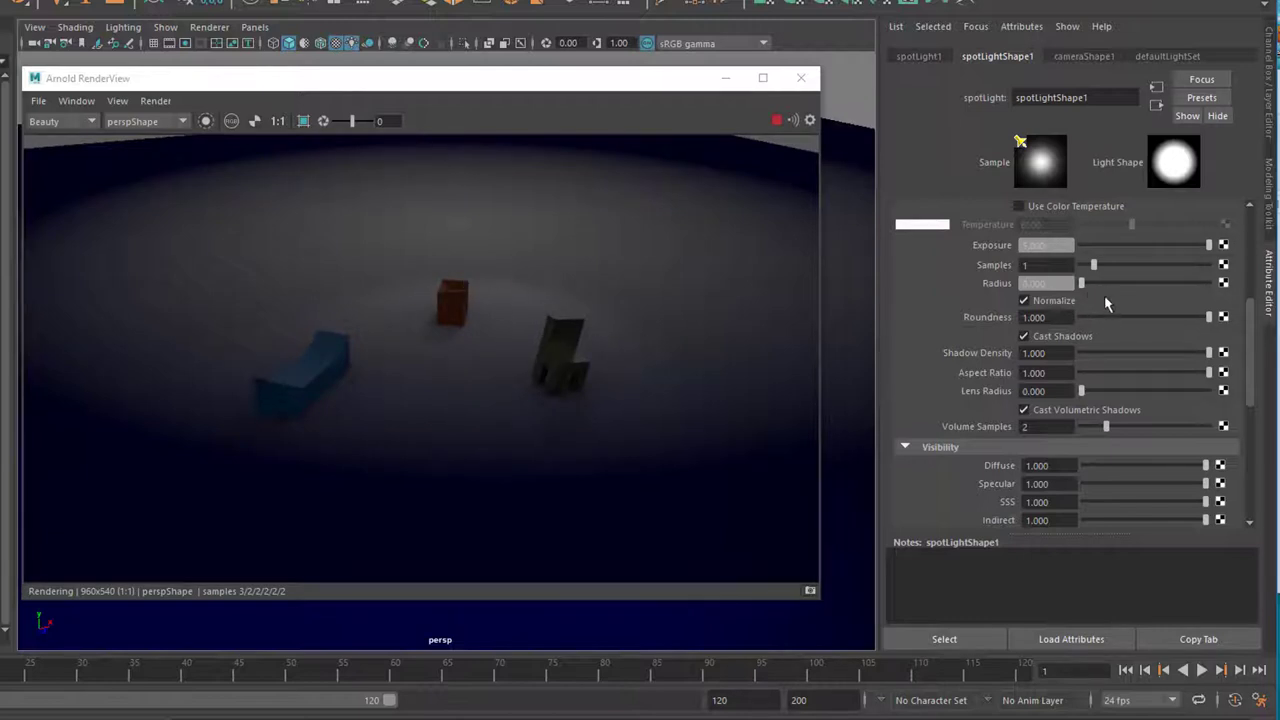
left_click(1020, 245)
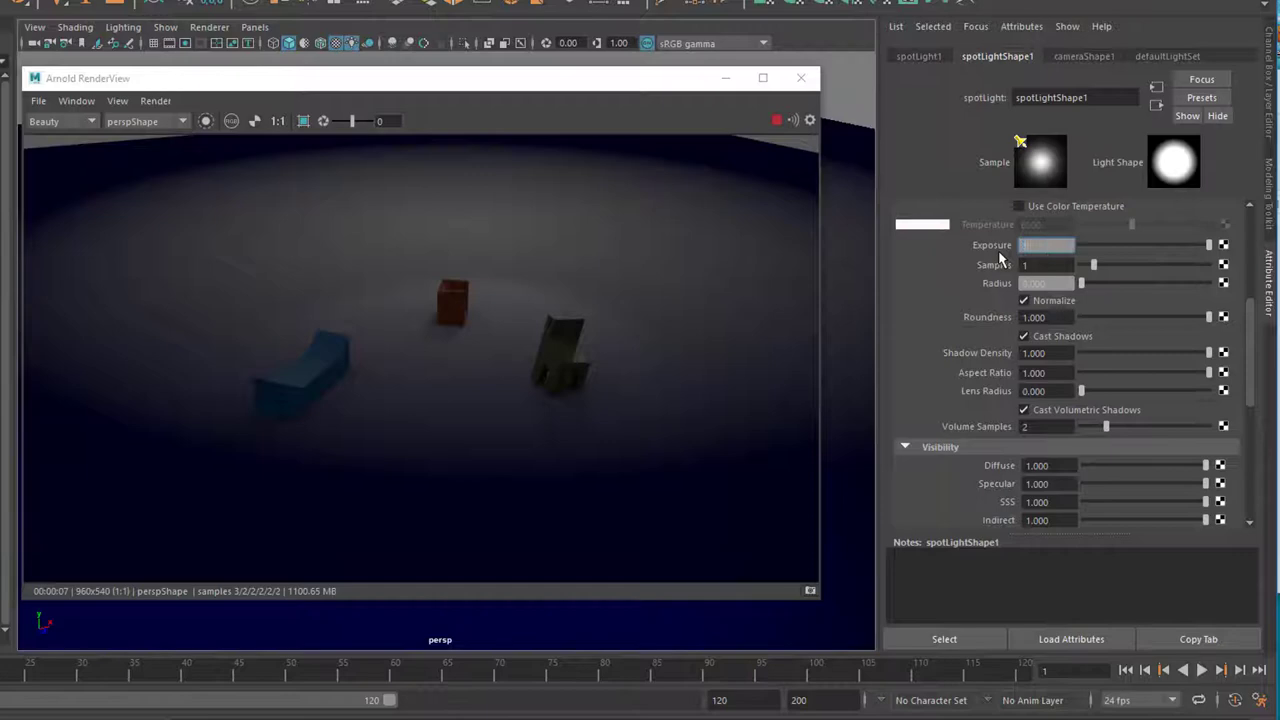
type("15")
key("Return")
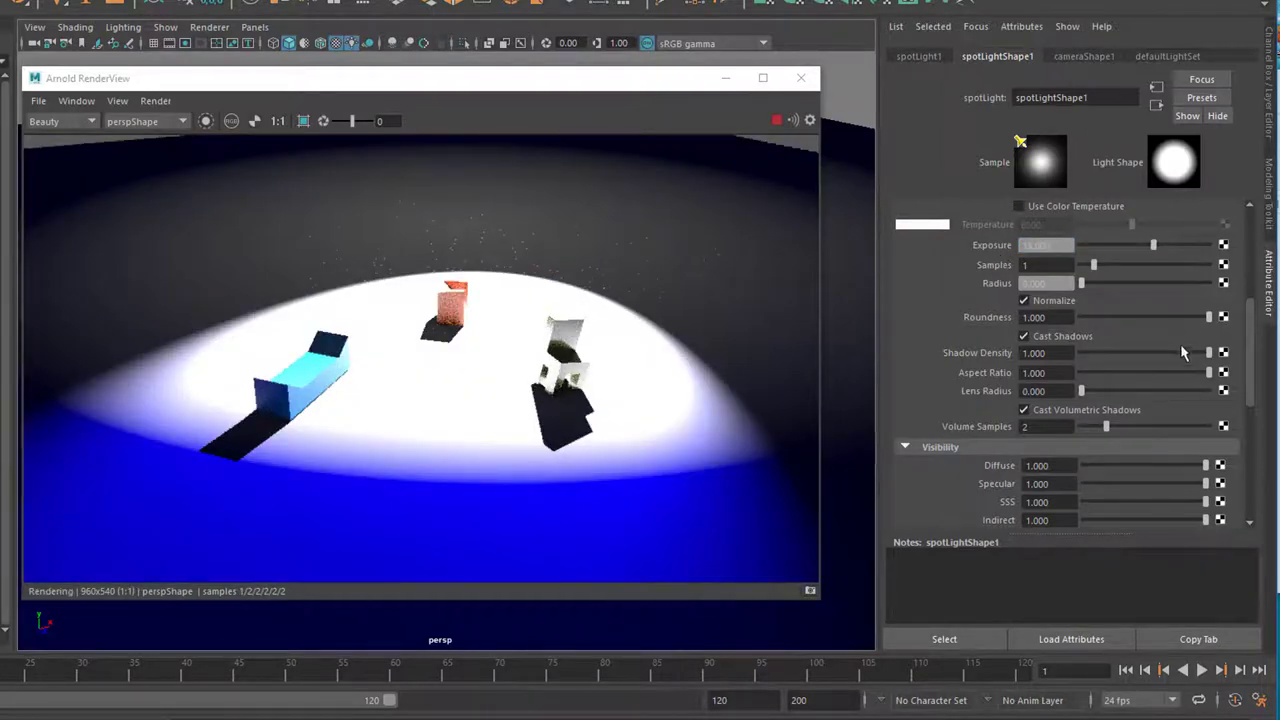
left_click_drag(1153, 245, 1136, 258)
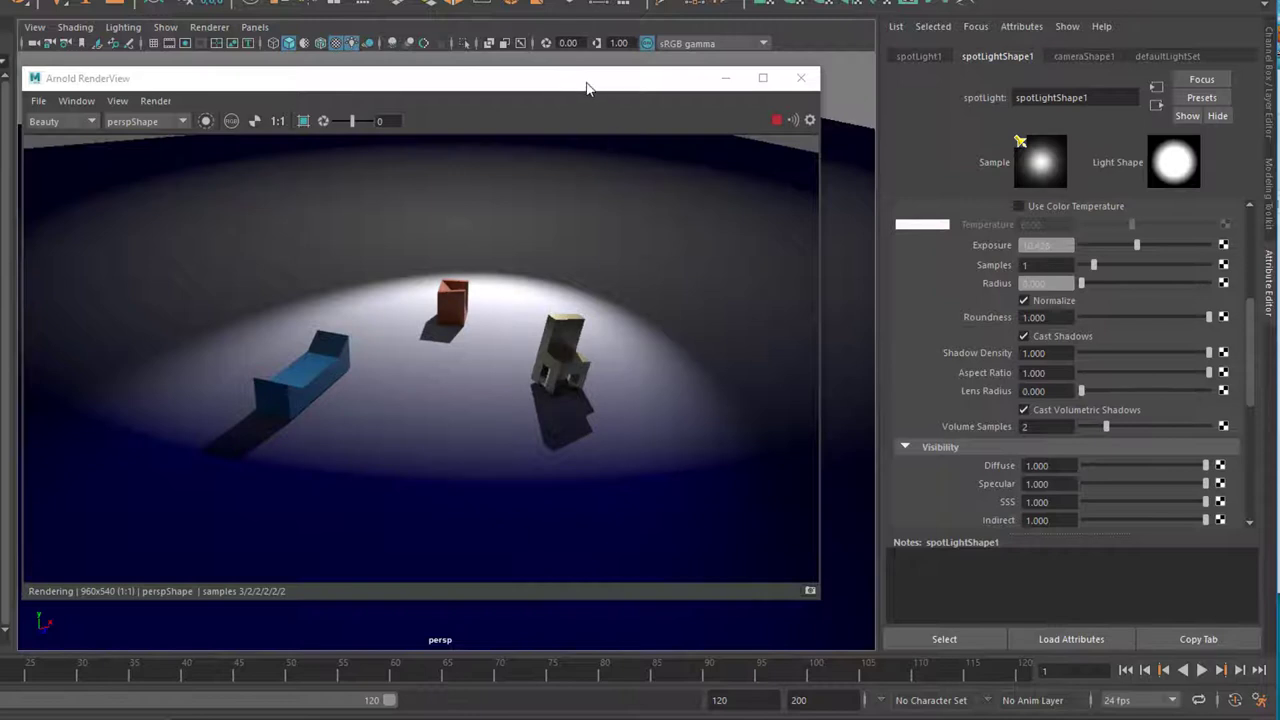
mouse_move(587, 88)
left_mouse_down()
mouse_move(597, 57)
mouse_move(593, 70)
left_mouse_up()
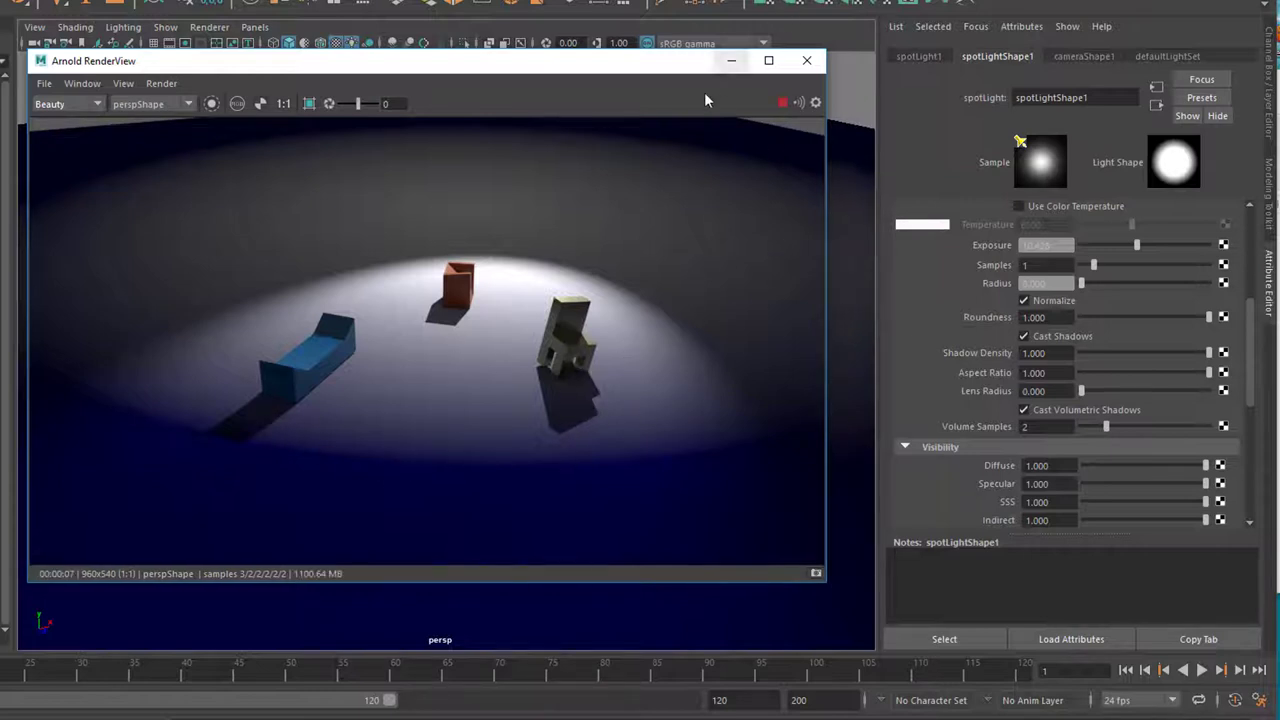
Step: Dolly, orbit and pan the camera close to the blue bench and orange box, keeping RenderView clear
left_click_drag(680, 73, 922, 133)
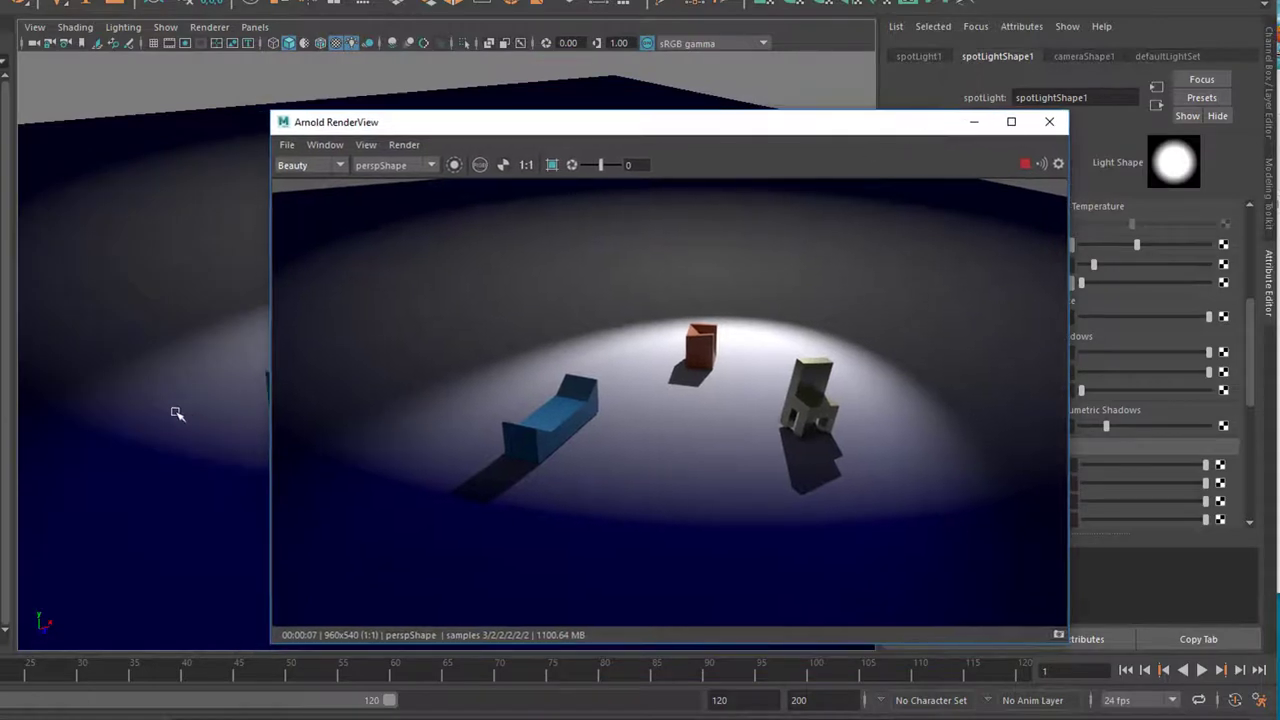
right_click_drag(175, 413, 677, 386, "alt")
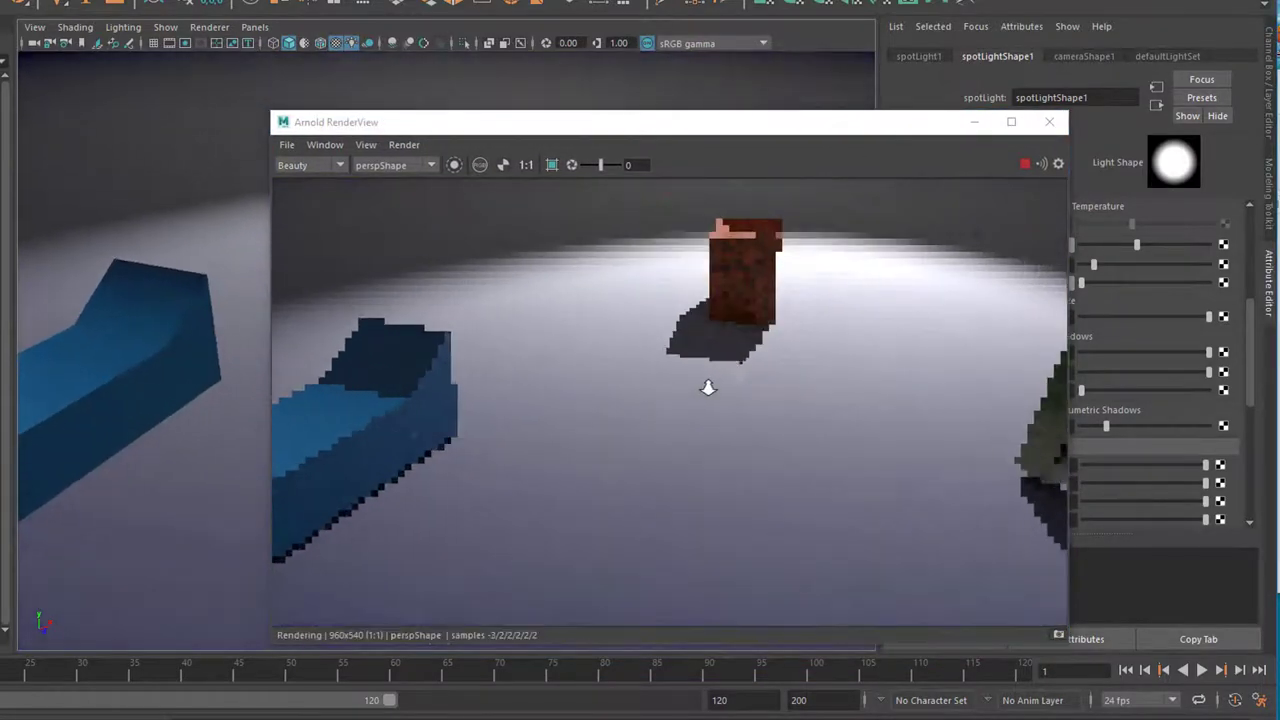
left_click_drag(789, 126, 564, 86)
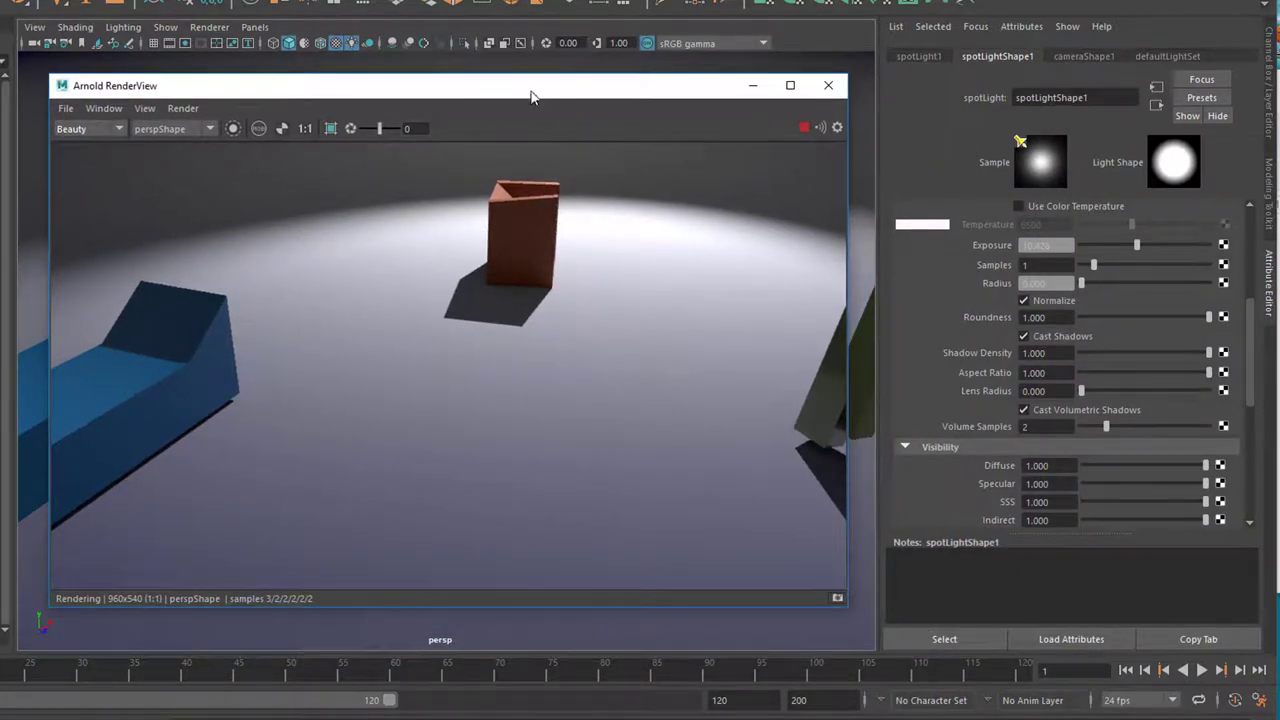
left_click_drag(531, 97, 646, 96)
mouse_move(69, 414)
left_mouse_down("alt")
mouse_move(37, 414)
mouse_move(80, 408)
left_mouse_up("alt")
middle_click_drag(80, 408, 374, 366, "alt")
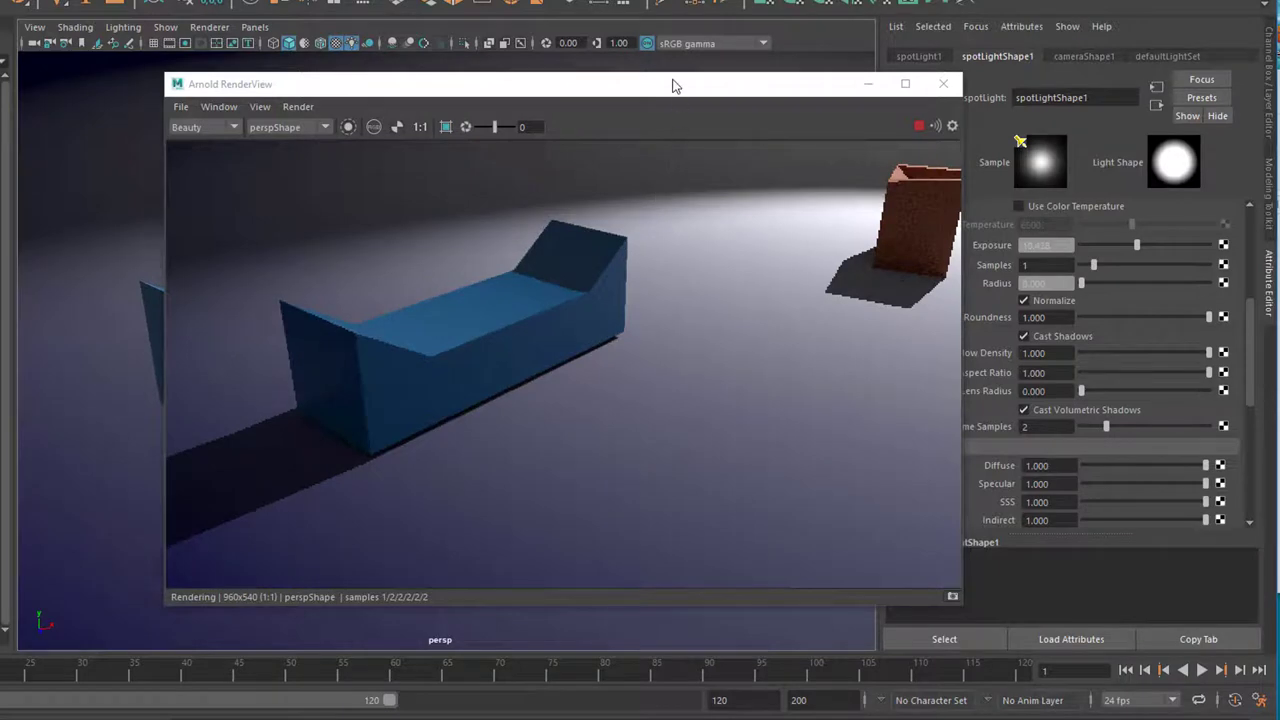
left_click_drag(673, 86, 564, 56)
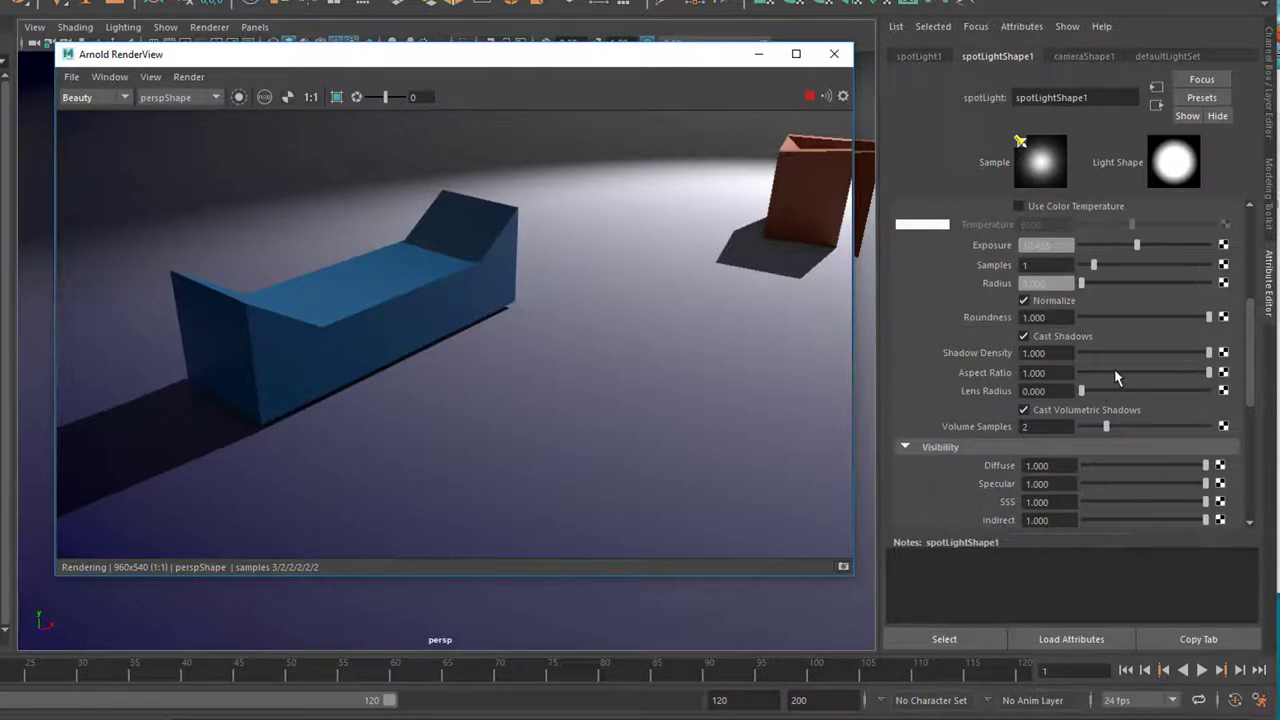
mouse_move(1250, 348)
left_mouse_down()
mouse_move(1255, 320)
mouse_move(1258, 338)
left_mouse_up()
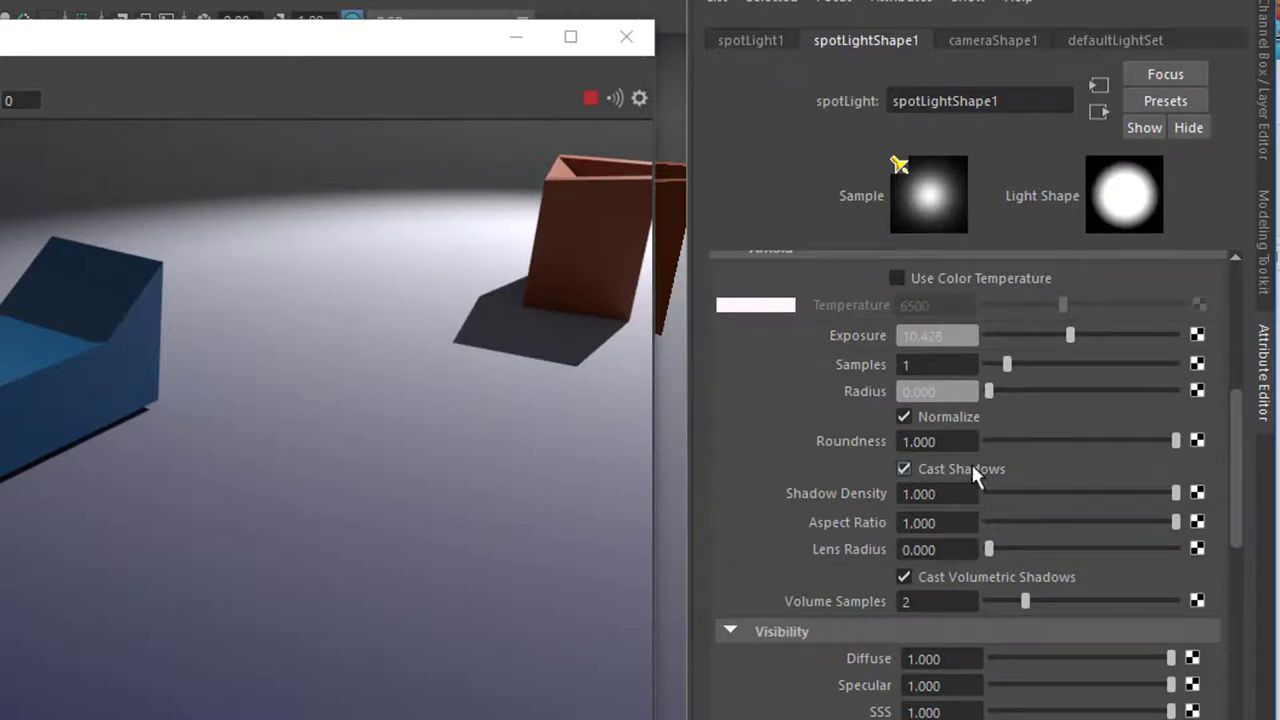
Step: Raise the spotlight's Radius to about 3.4, then settle near 2.454 for soft shadows
left_click_drag(991, 400, 1003, 397)
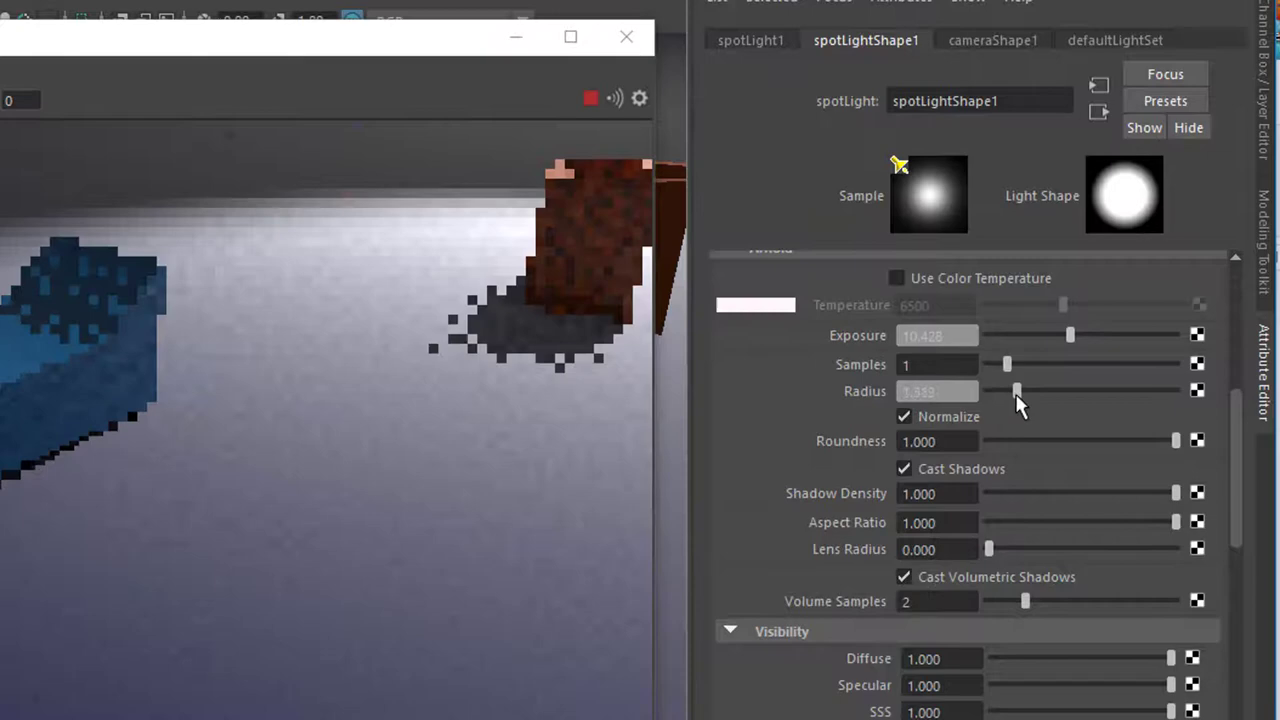
left_click_drag(1017, 394, 1055, 394)
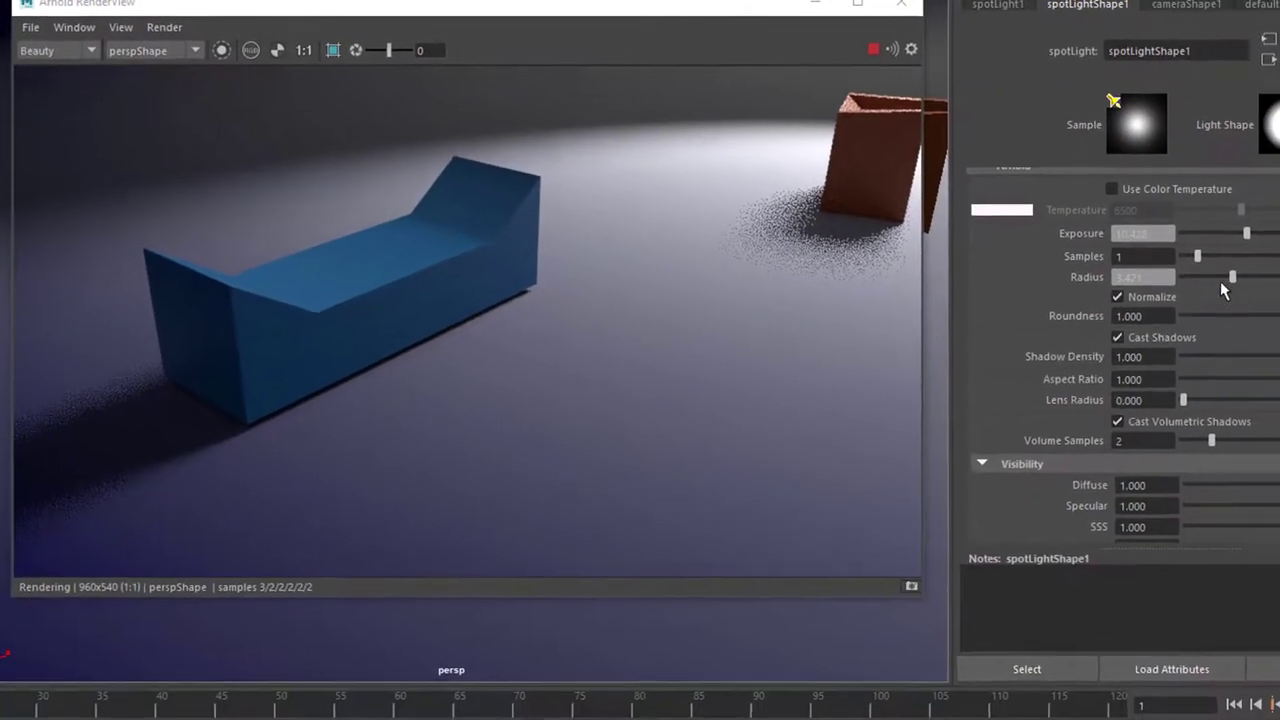
left_click_drag(1199, 272, 1184, 273)
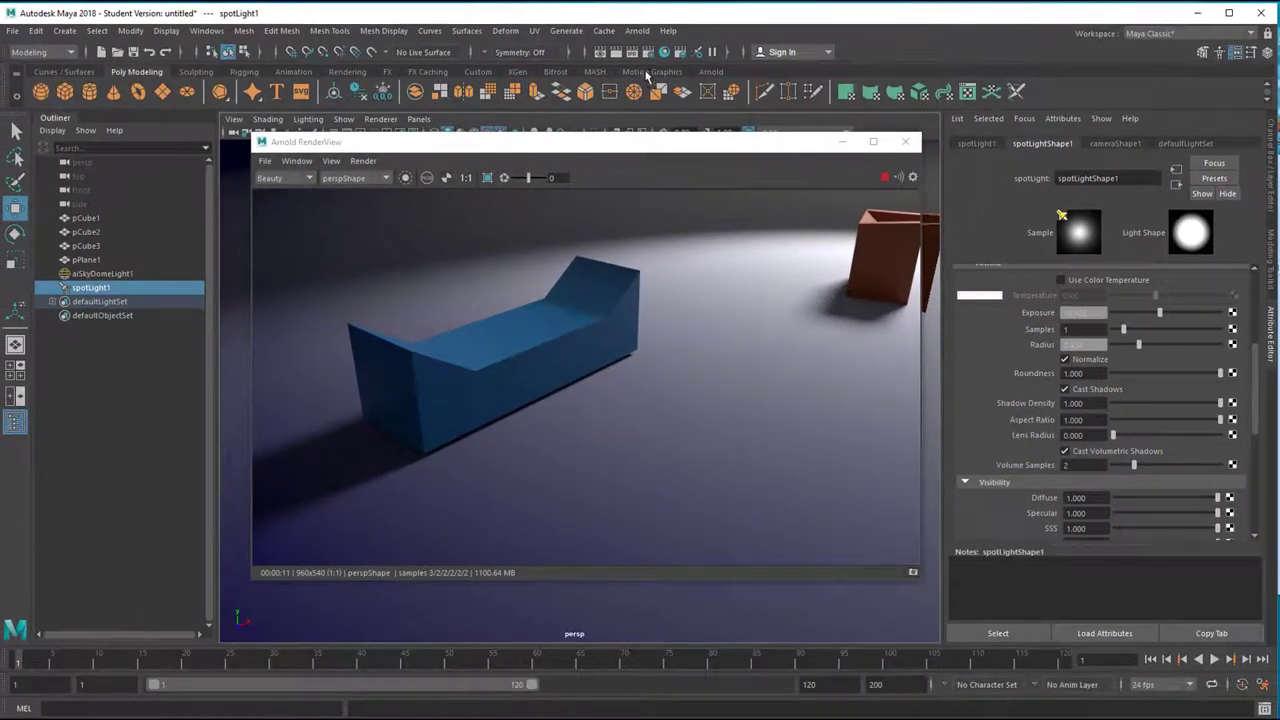
Step: Close the old render and orbit the perspective view to frame the sofa, crate and chair
left_click(905, 142)
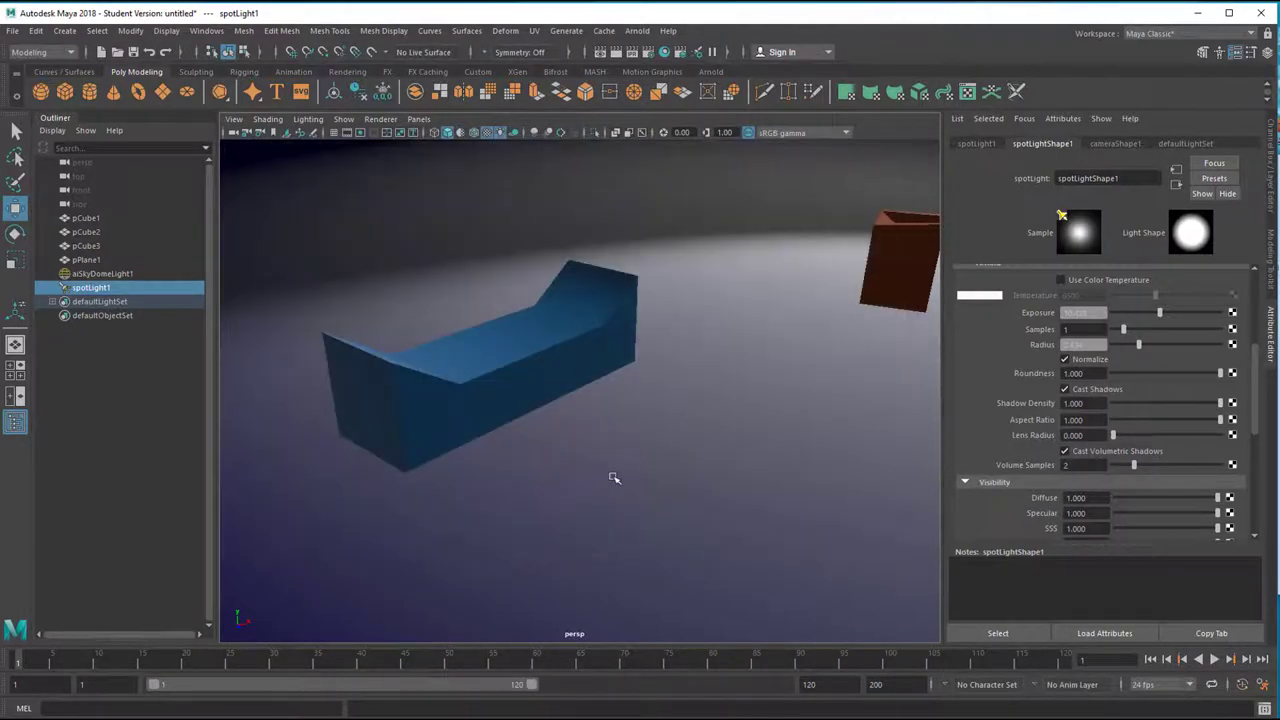
left_click_drag(611, 477, 675, 462, "alt")
right_click_drag(675, 462, 491, 480, "alt")
left_click_drag(491, 480, 666, 477, "alt")
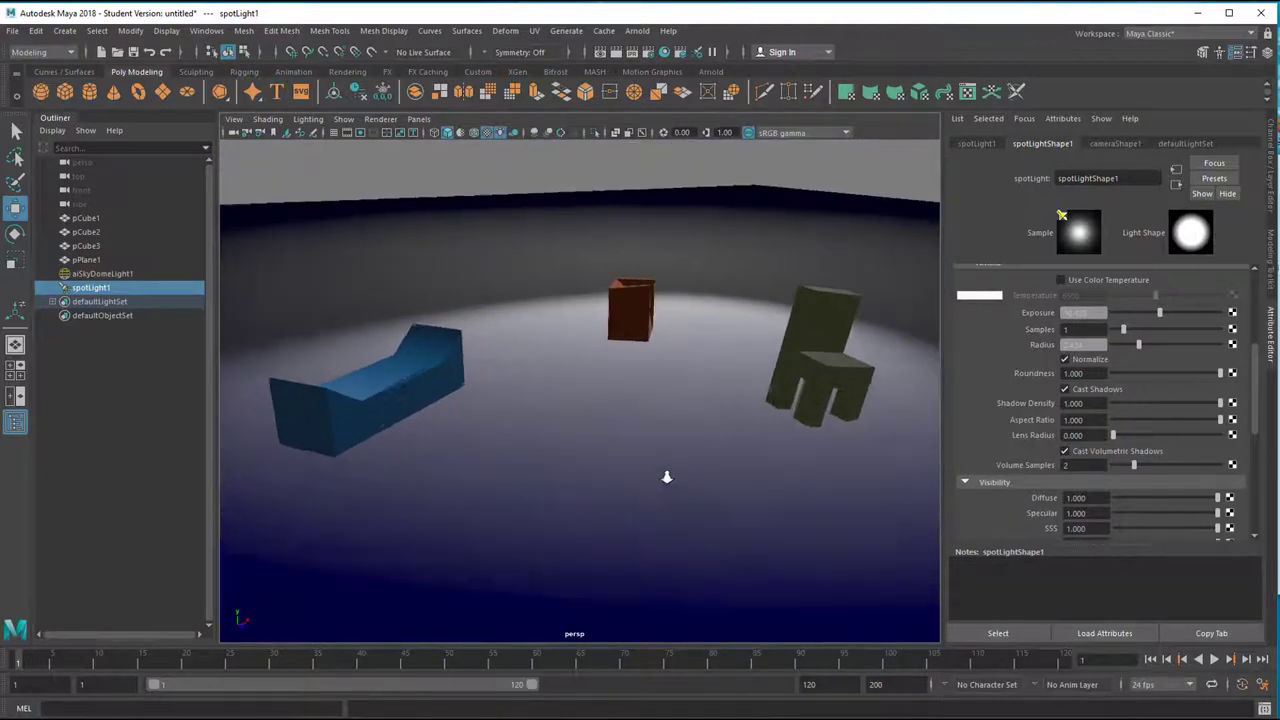
right_click_drag(666, 477, 685, 477, "alt")
left_click_drag(675, 487, 677, 484, "alt")
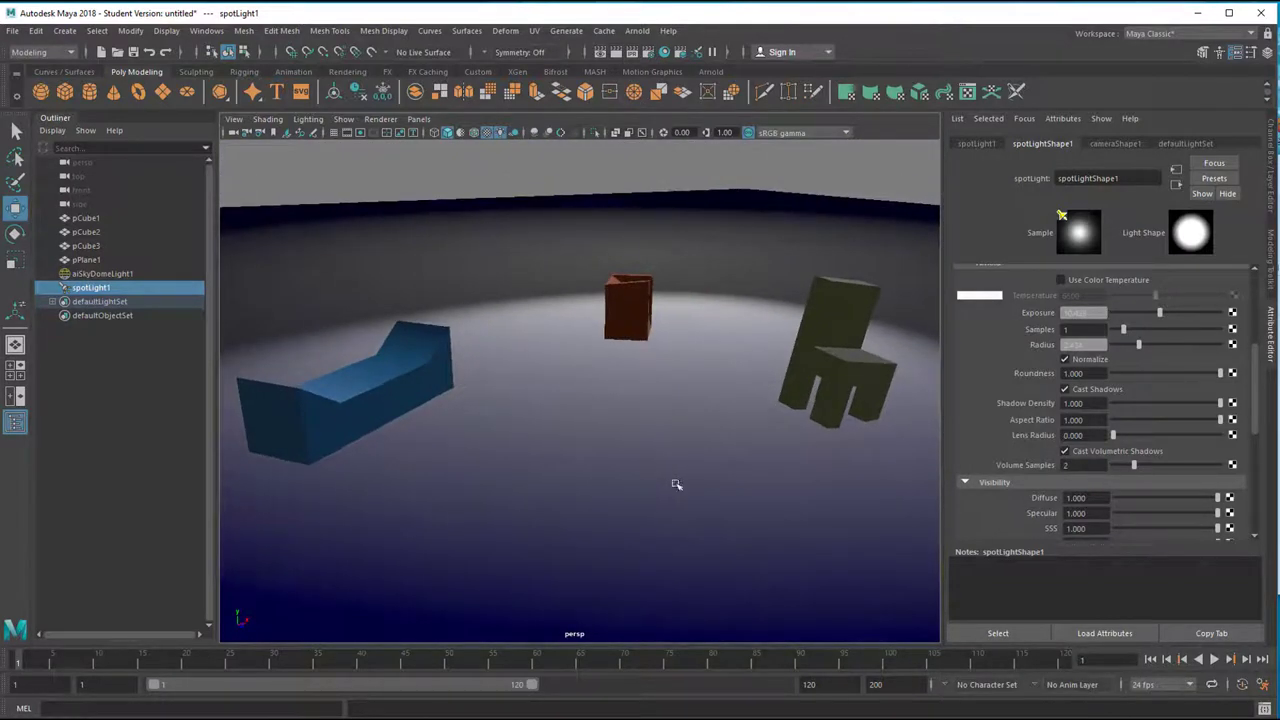
Step: Render the new angle in Arnold, then tumble the view and select the ground plane
left_click(637, 30)
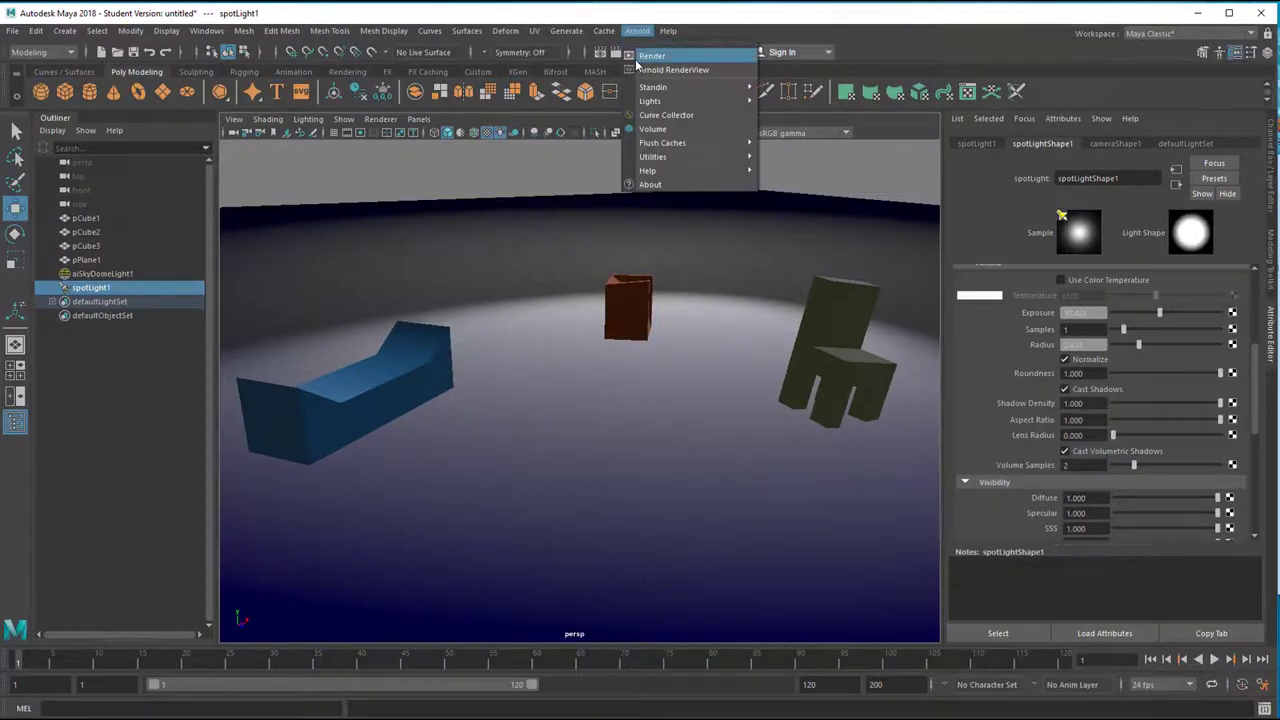
left_click(652, 53)
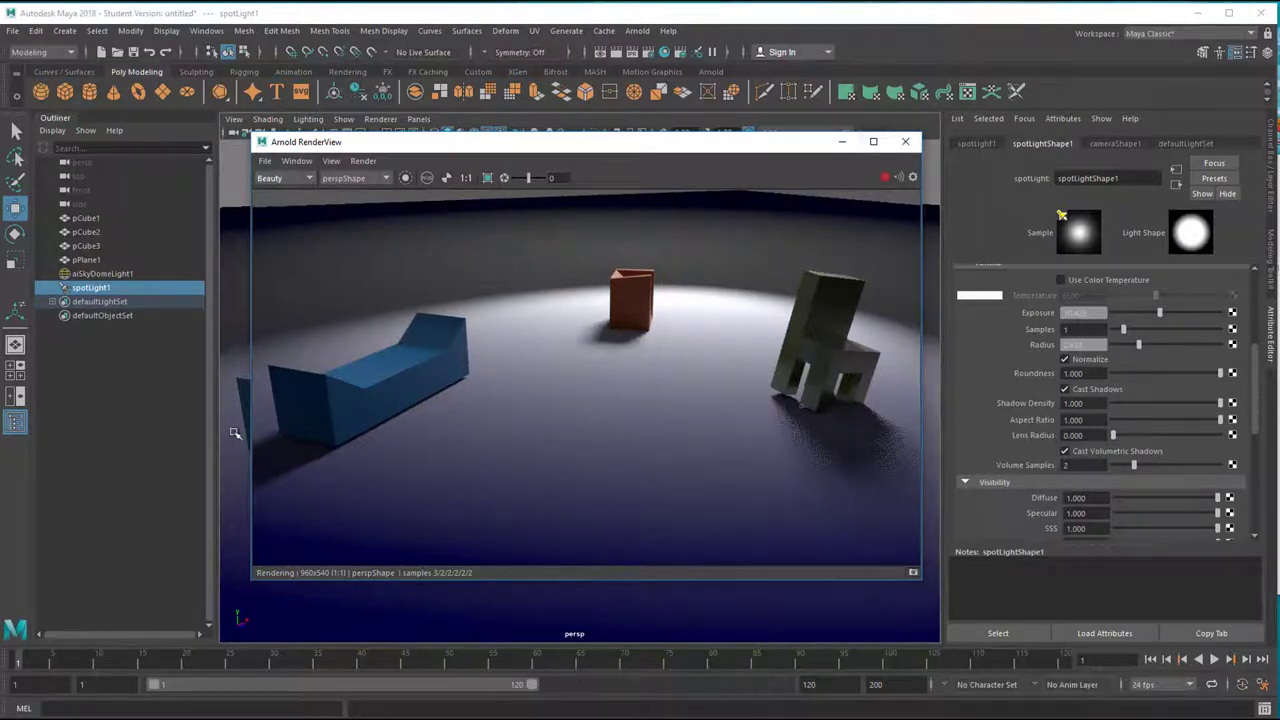
left_click_drag(231, 434, 173, 449, "alt")
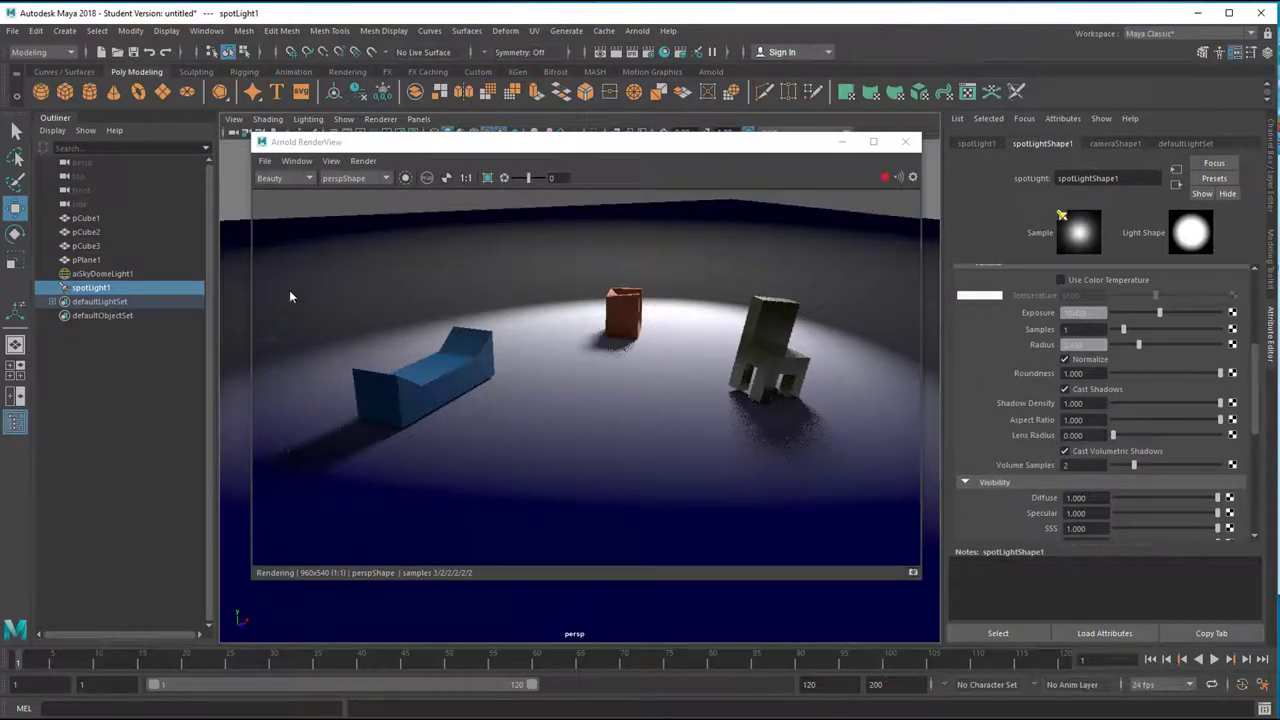
left_click(240, 256)
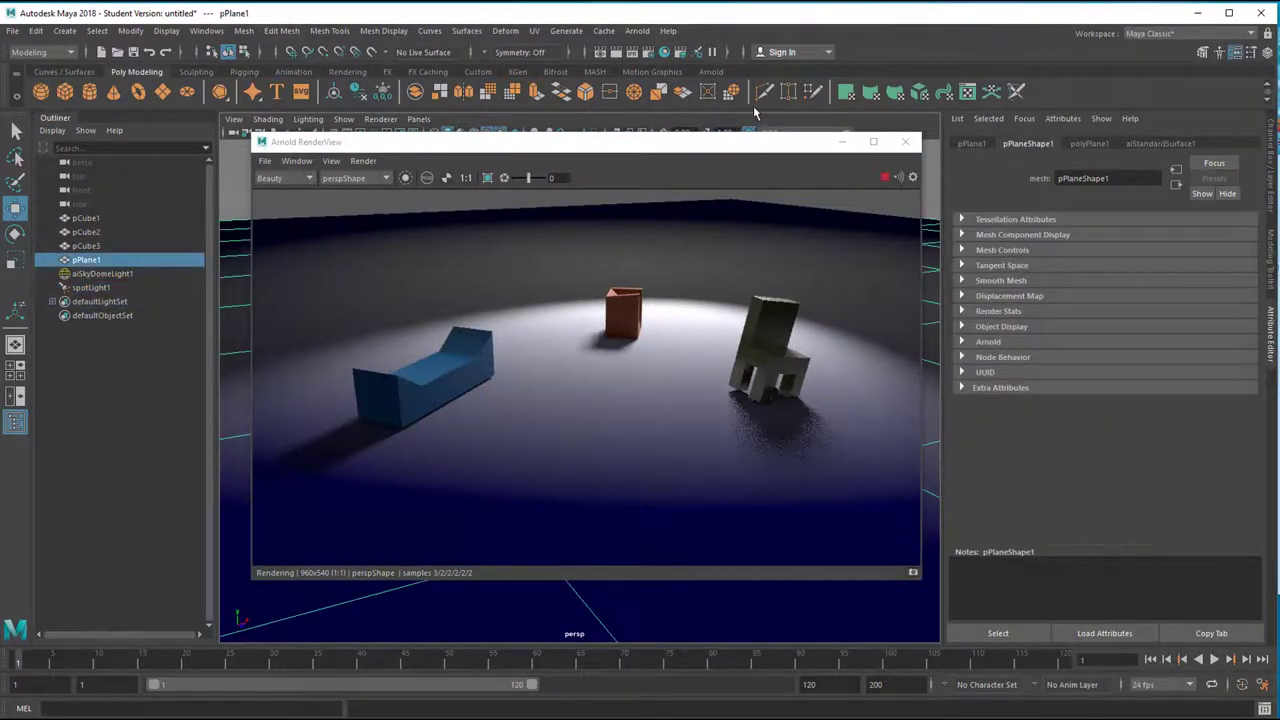
Step: Slide the ground plane along an axis with the Move tool until the render floor turns deep dark blue
left_click_drag(702, 147, 686, 363)
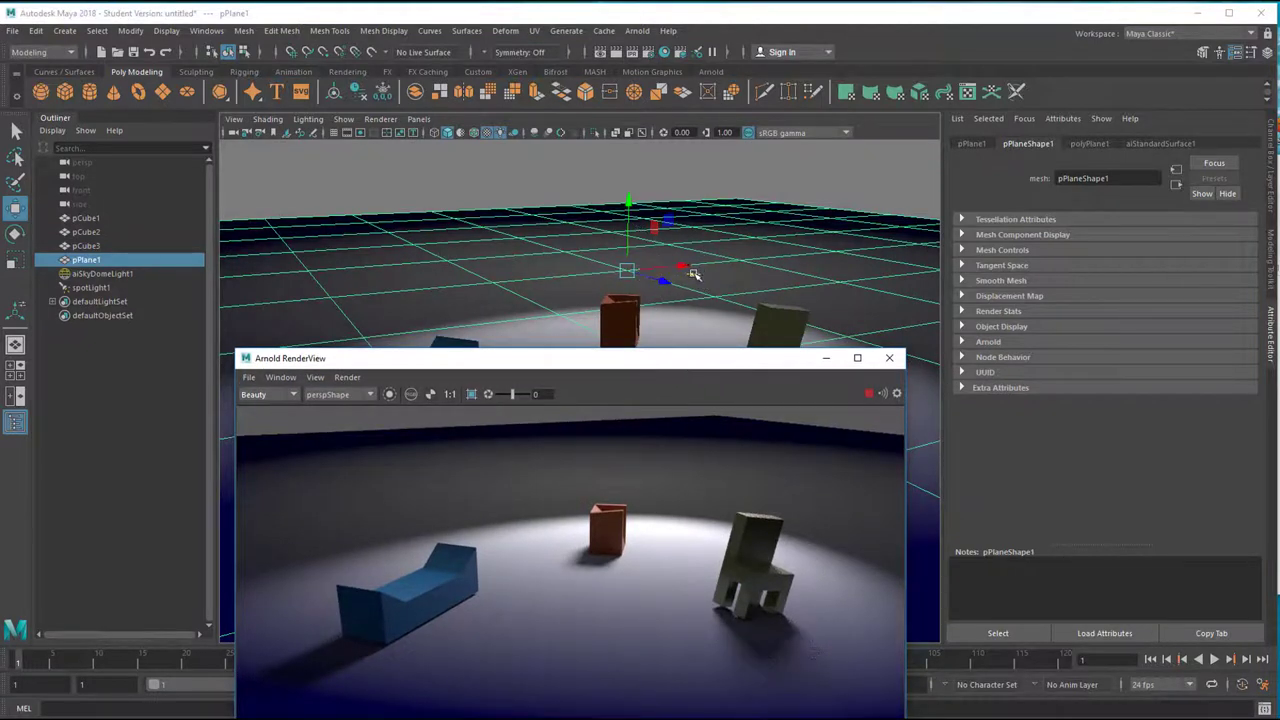
left_click_drag(694, 274, 720, 308)
key("r")
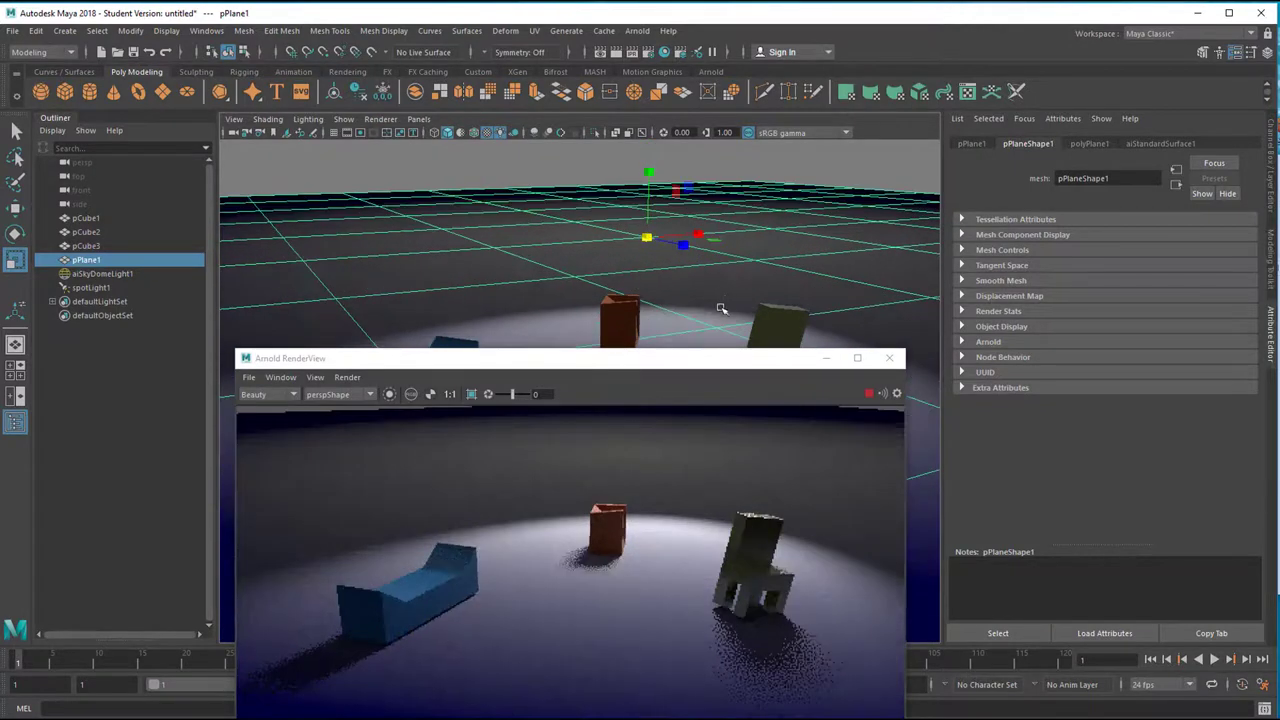
key("w")
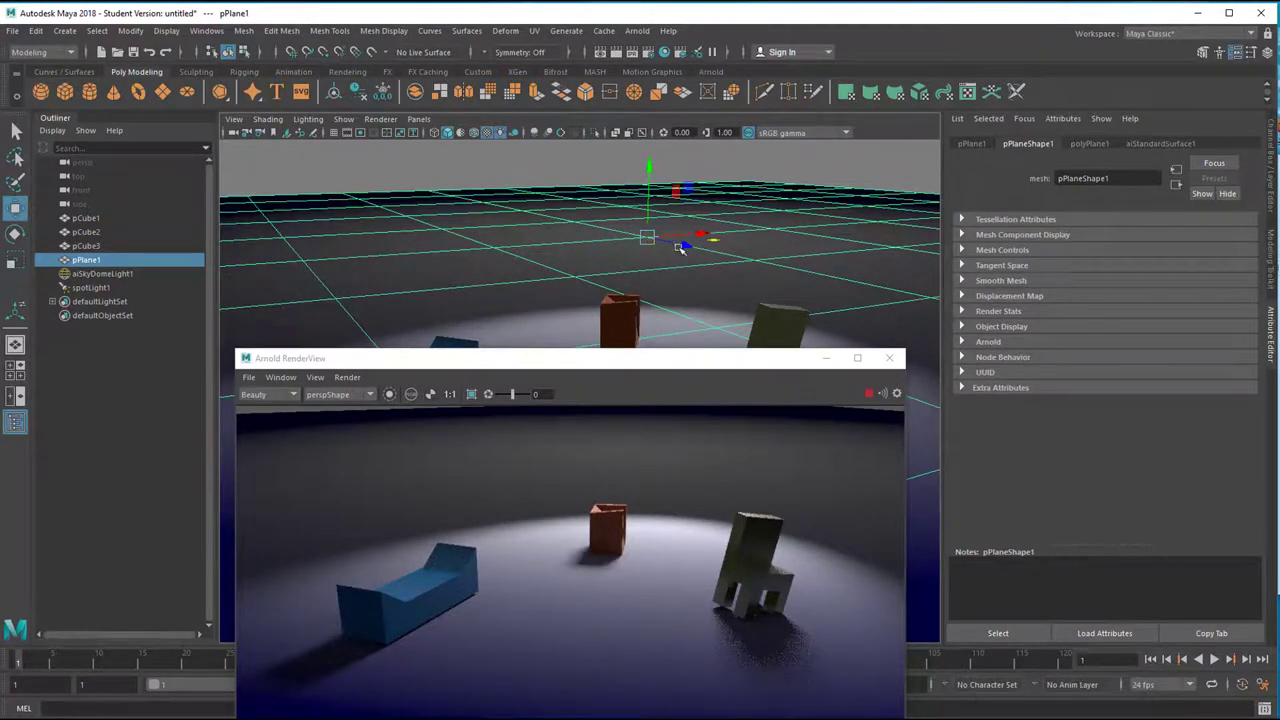
left_click_drag(680, 248, 720, 214)
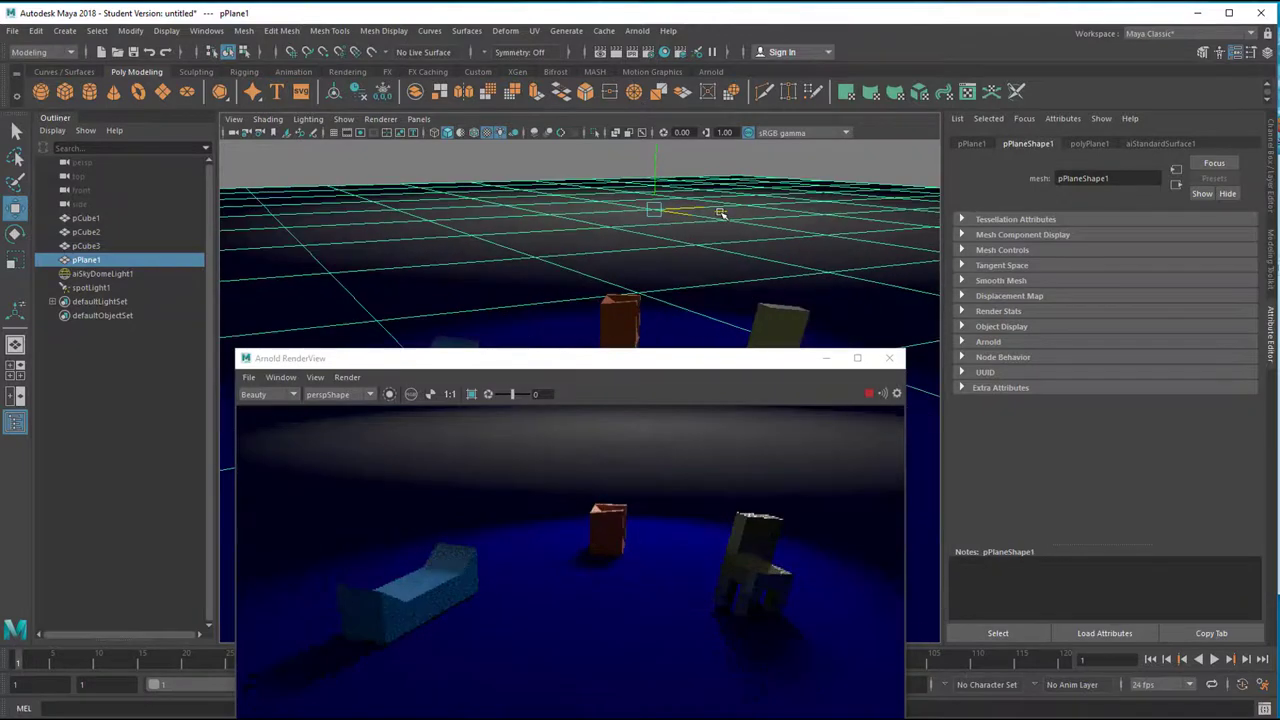
left_click_drag(760, 360, 758, 218)
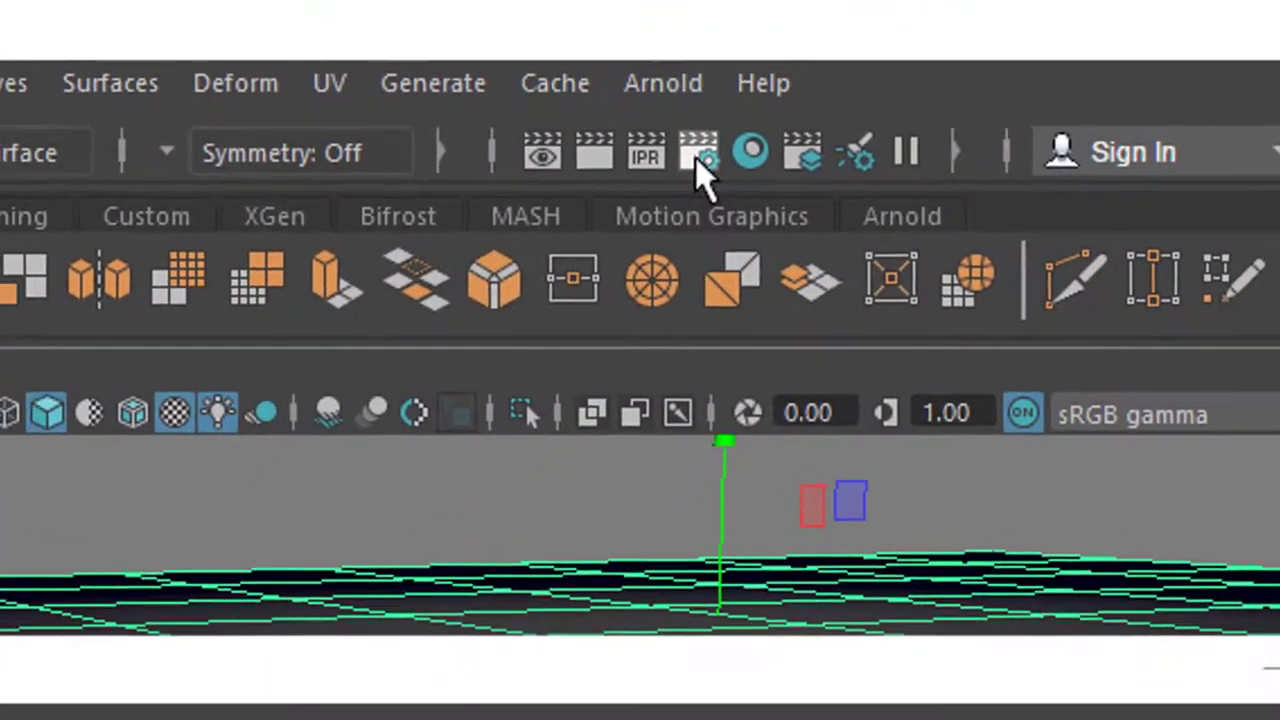
Step: In Render Settings' Arnold Environment section, create an aiAtmosphereVolume on the Atmosphere slot
left_click(697, 157)
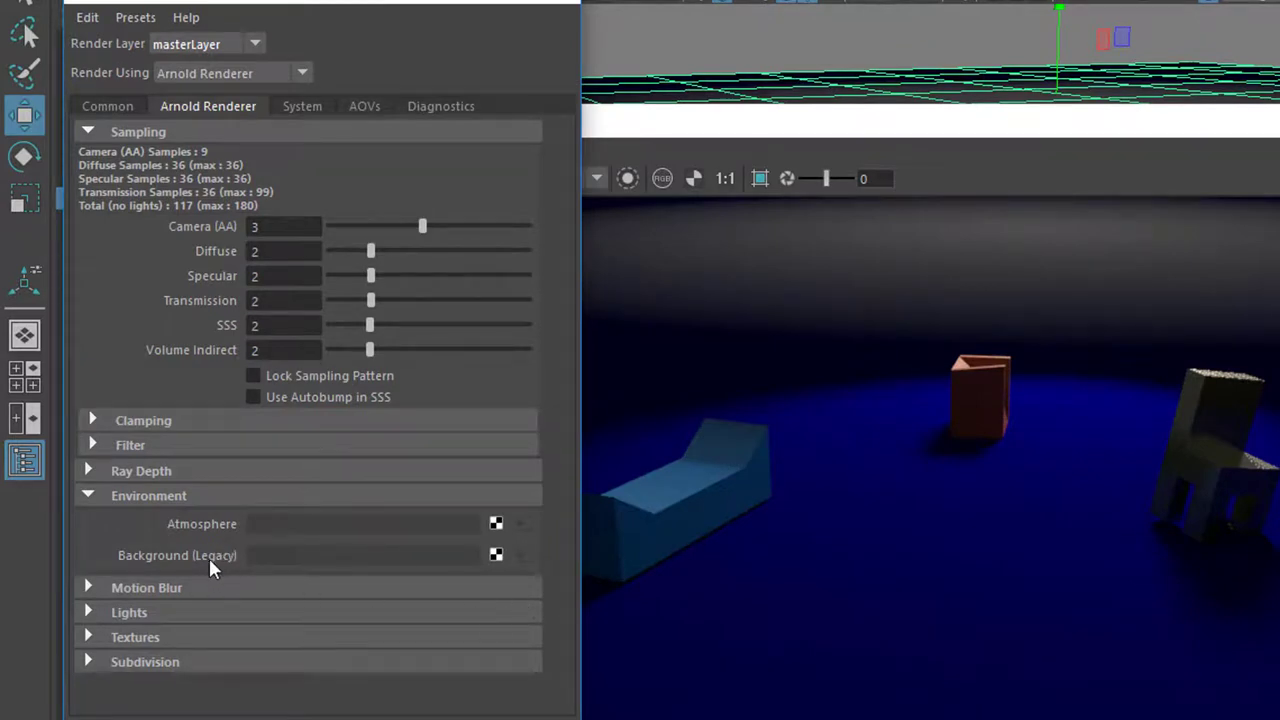
left_click(89, 497)
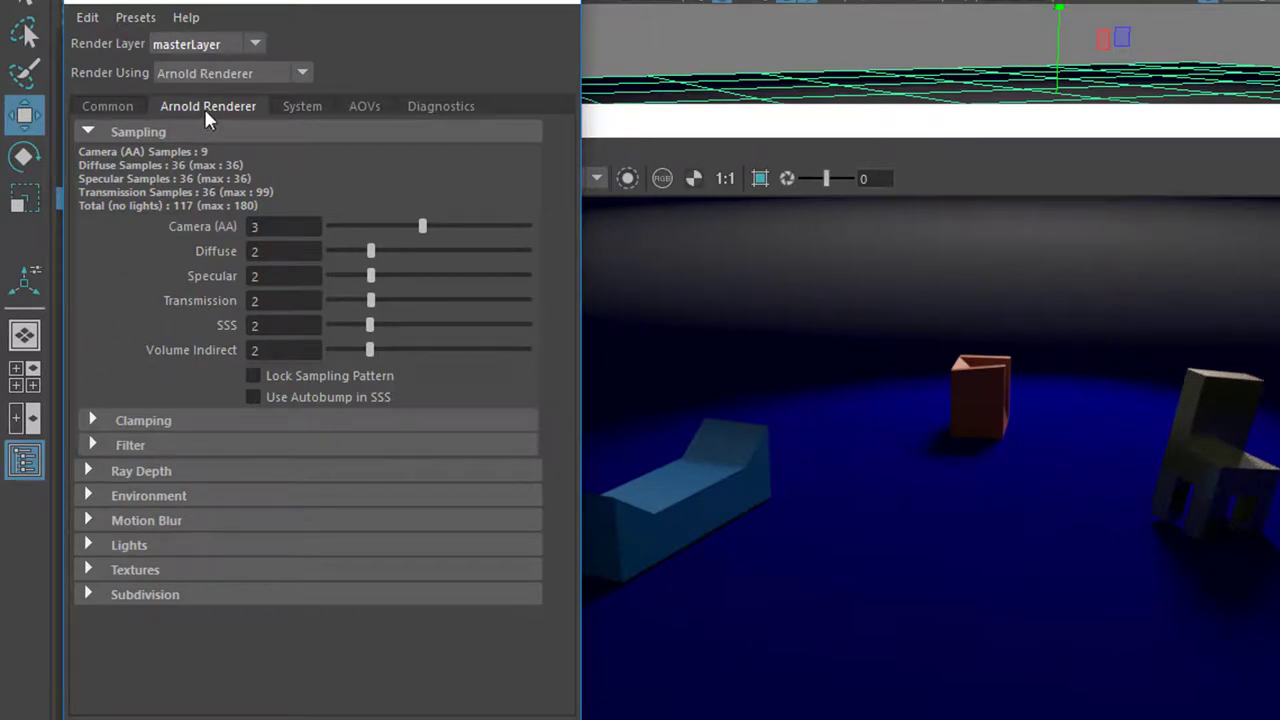
left_click(88, 497)
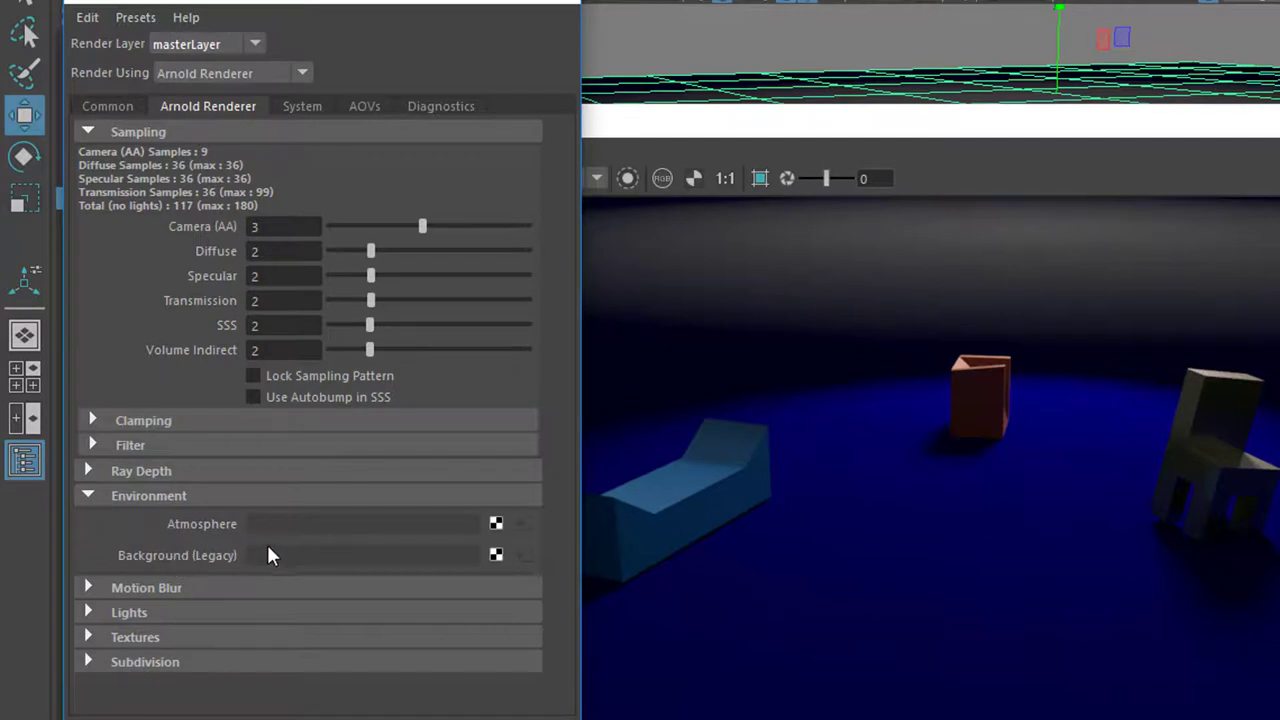
right_click(496, 522)
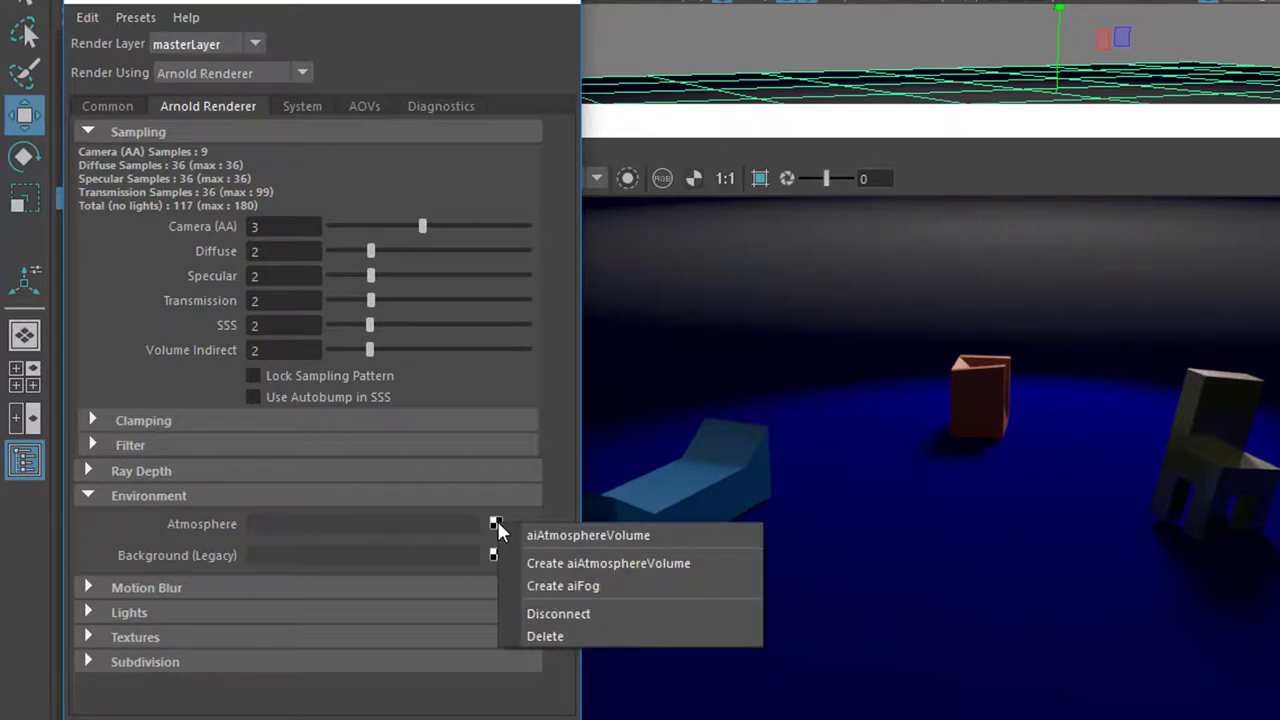
left_click(624, 564)
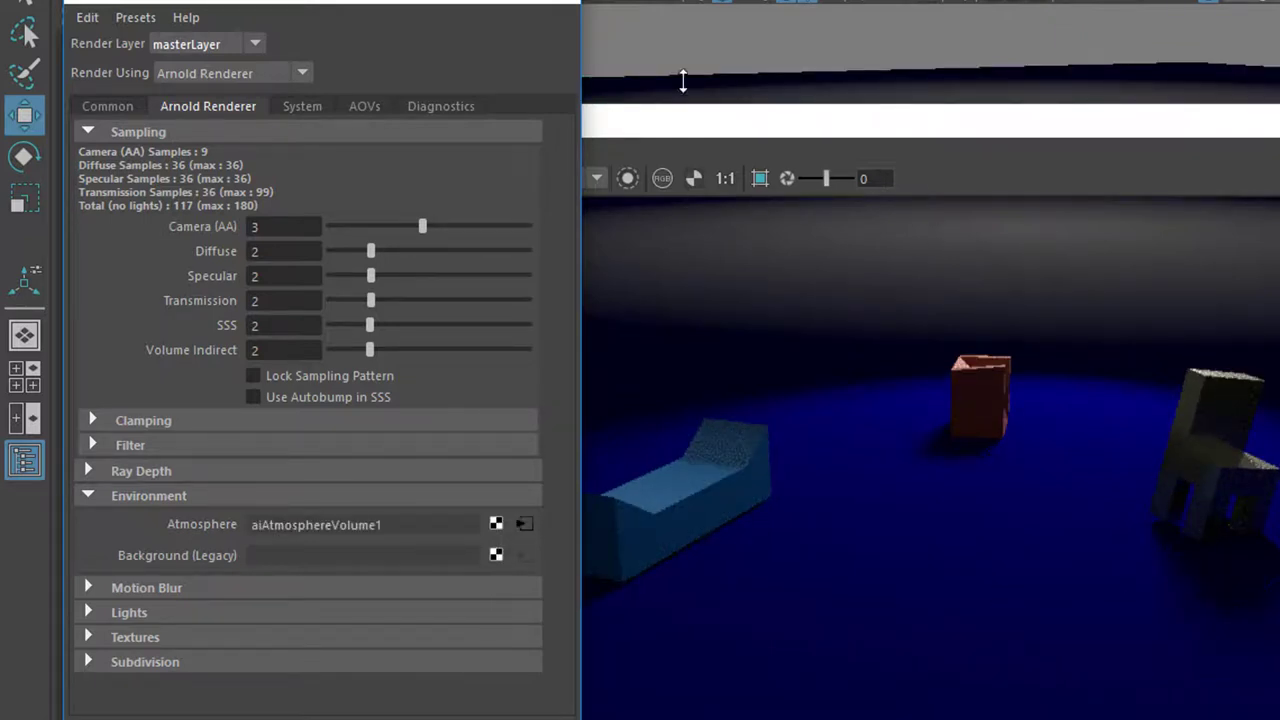
left_click(556, 2)
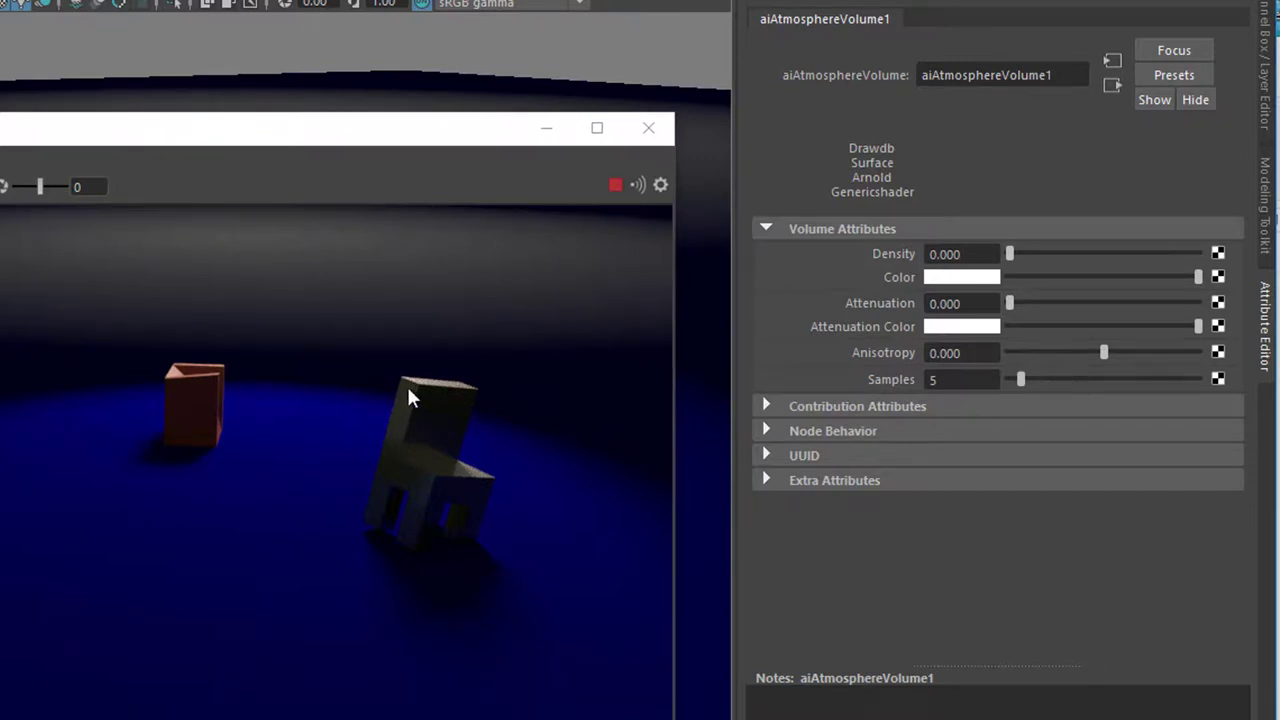
Step: Give aiAtmosphereVolume1 Density 0.054, a pure white Color and Anisotropy 0.152
left_click_drag(319, 143, 325, 92)
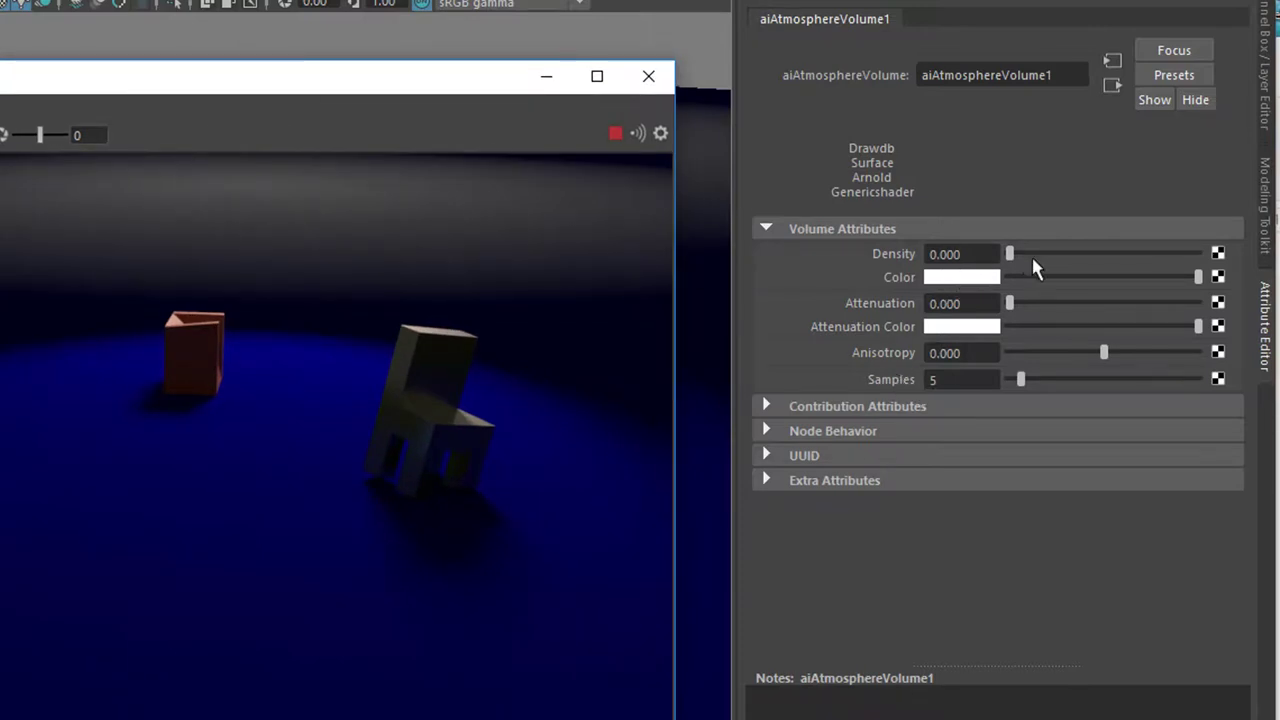
left_click_drag(1009, 256, 1020, 253)
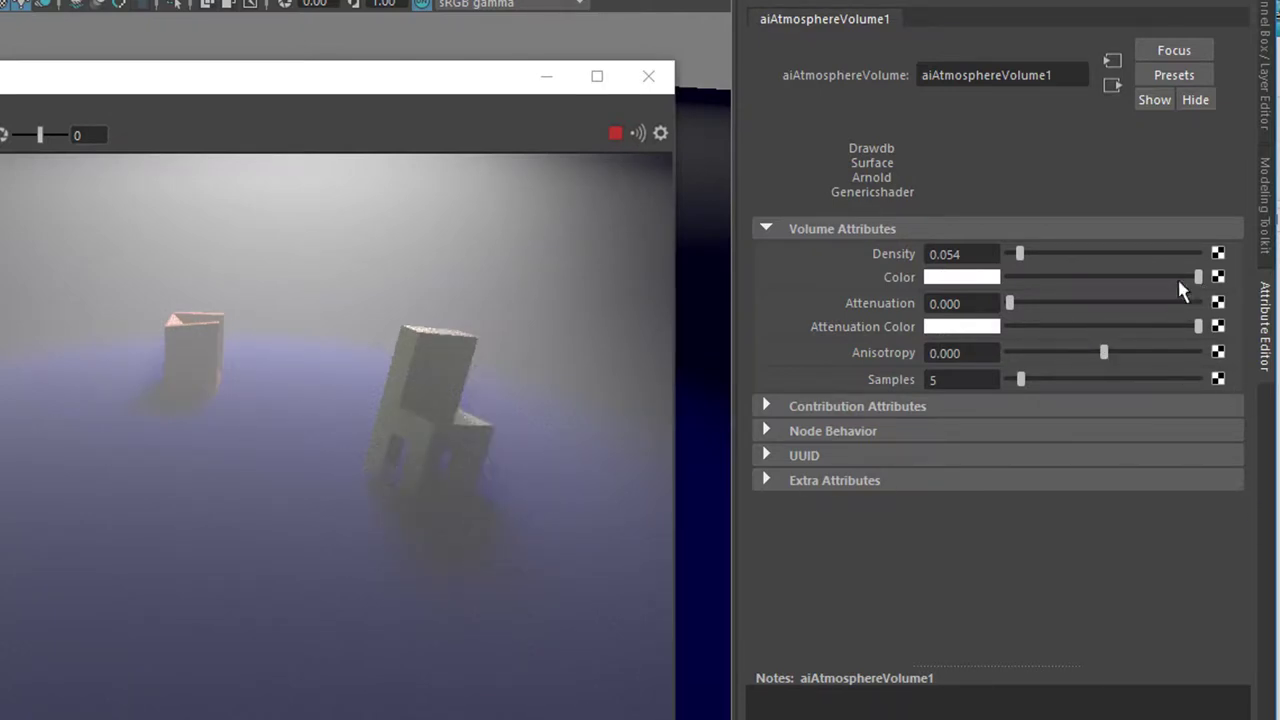
left_click(970, 277)
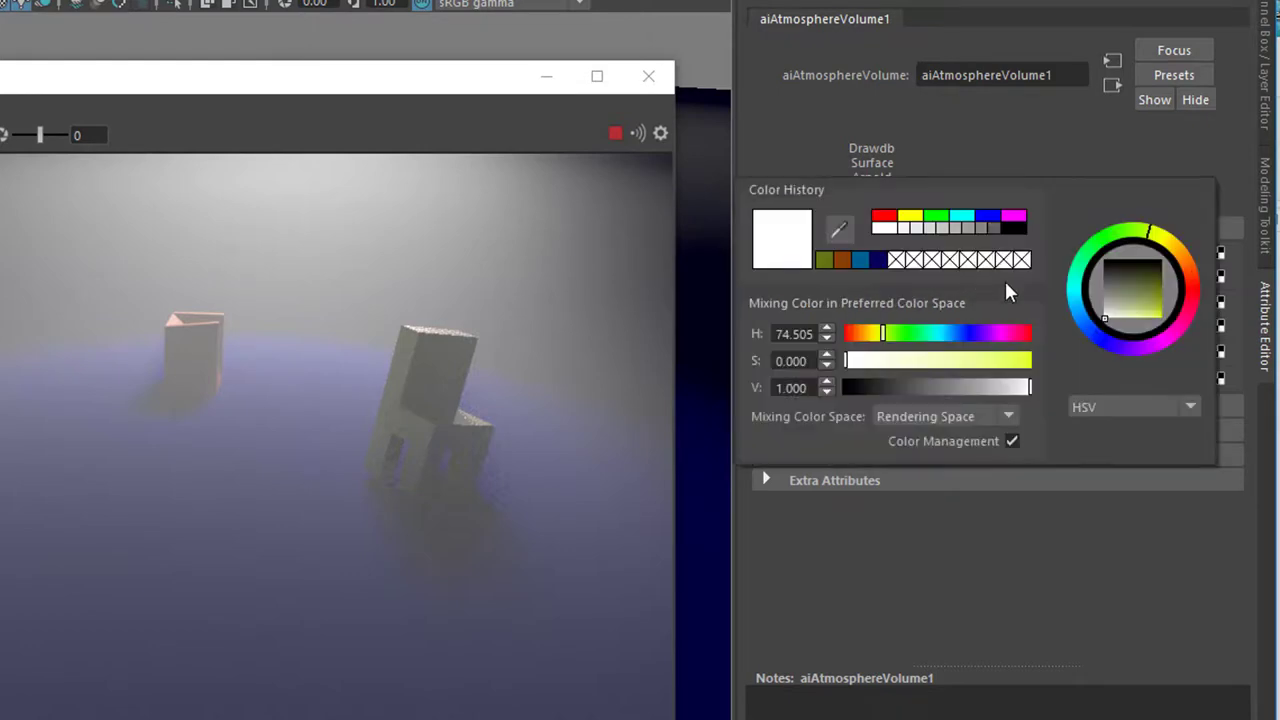
left_click(1145, 302)
left_click_drag(1145, 305, 1091, 334)
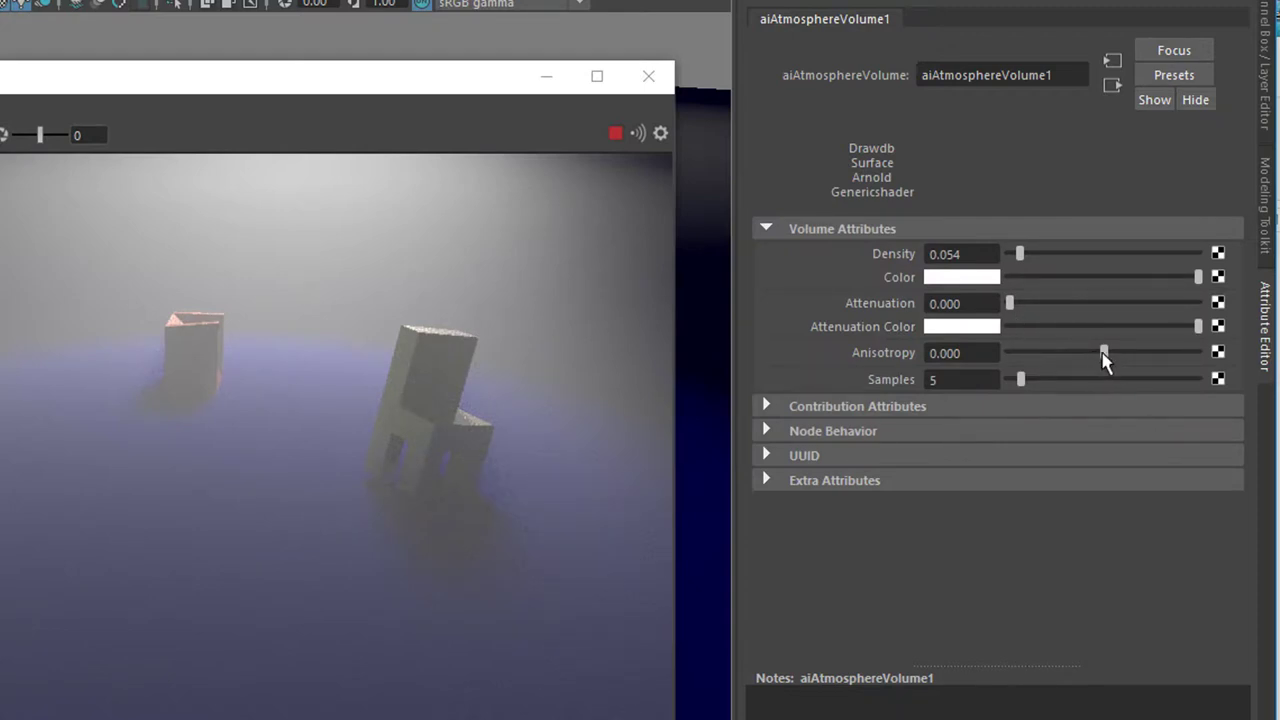
mouse_move(1102, 352)
left_mouse_down()
mouse_move(1128, 350)
mouse_move(1054, 356)
mouse_move(1117, 362)
left_mouse_up()
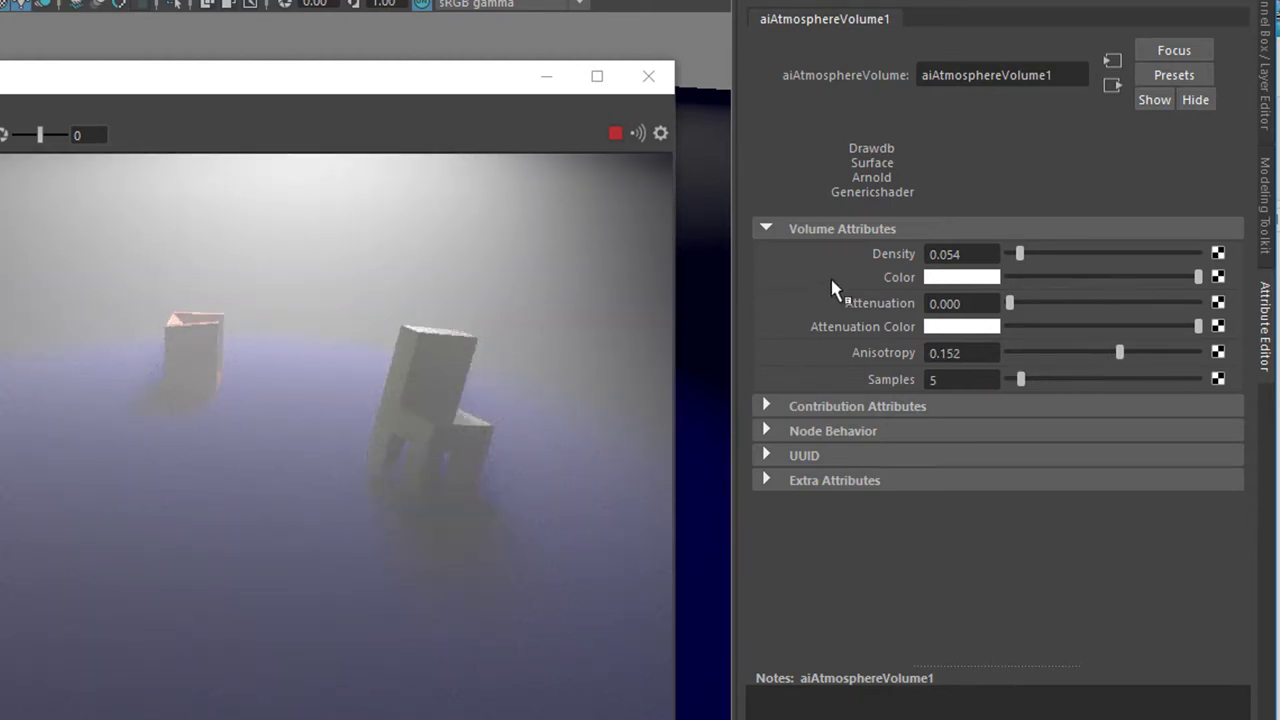
Step: Tilt the viewport slightly and lower the aiAtmosphereVolume1 Density to 0.036
left_click_drag(493, 88, 510, 431)
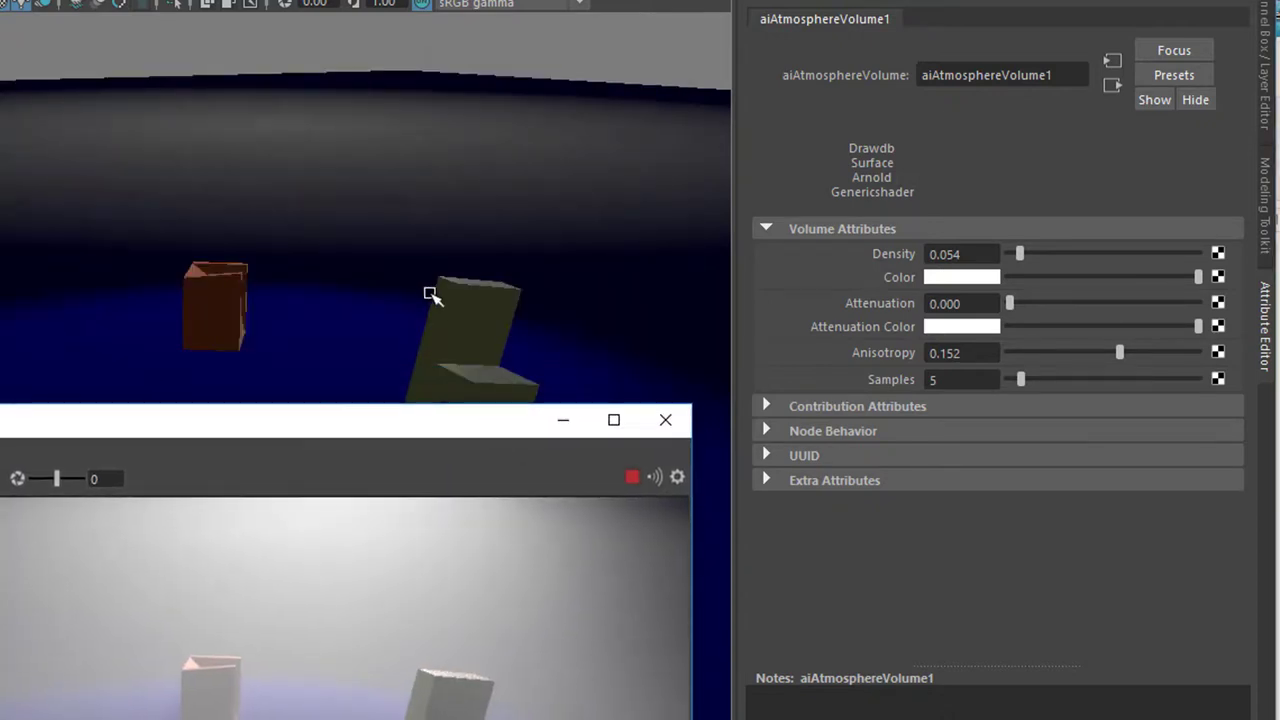
left_click_drag(423, 286, 434, 246, "alt")
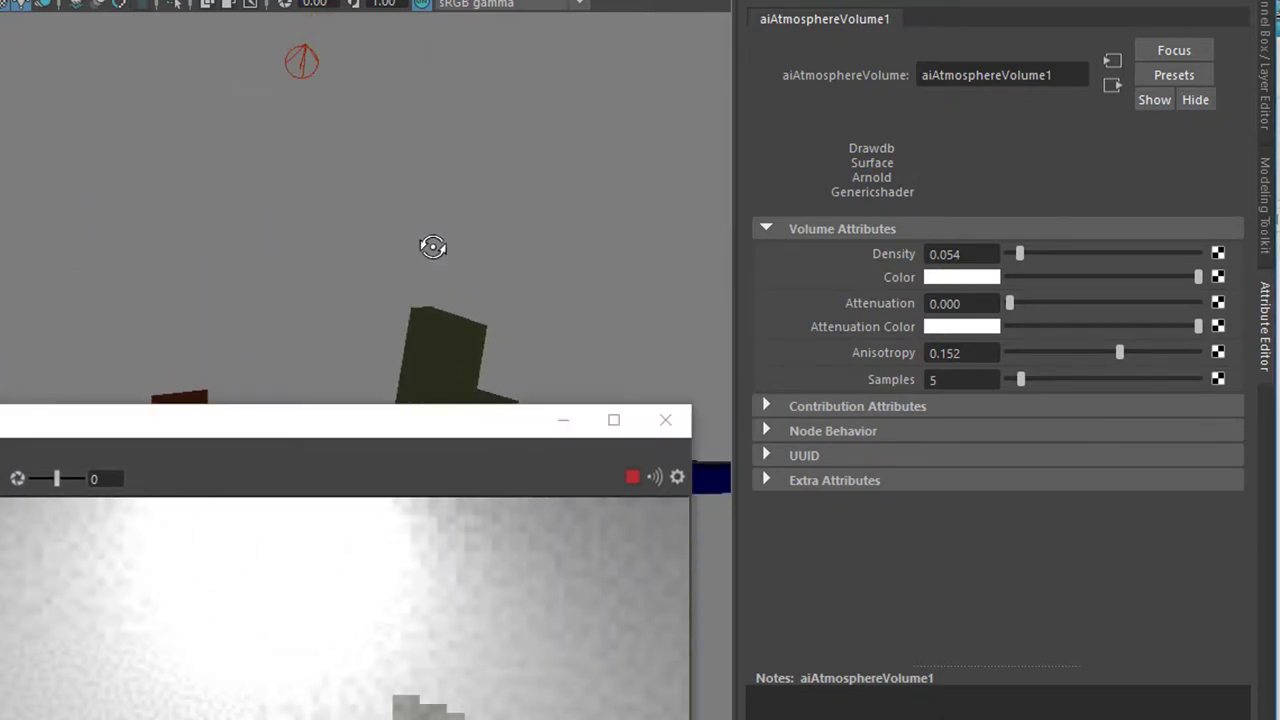
left_click_drag(432, 432, 377, 466)
left_click_drag(357, 260, 346, 294, "alt")
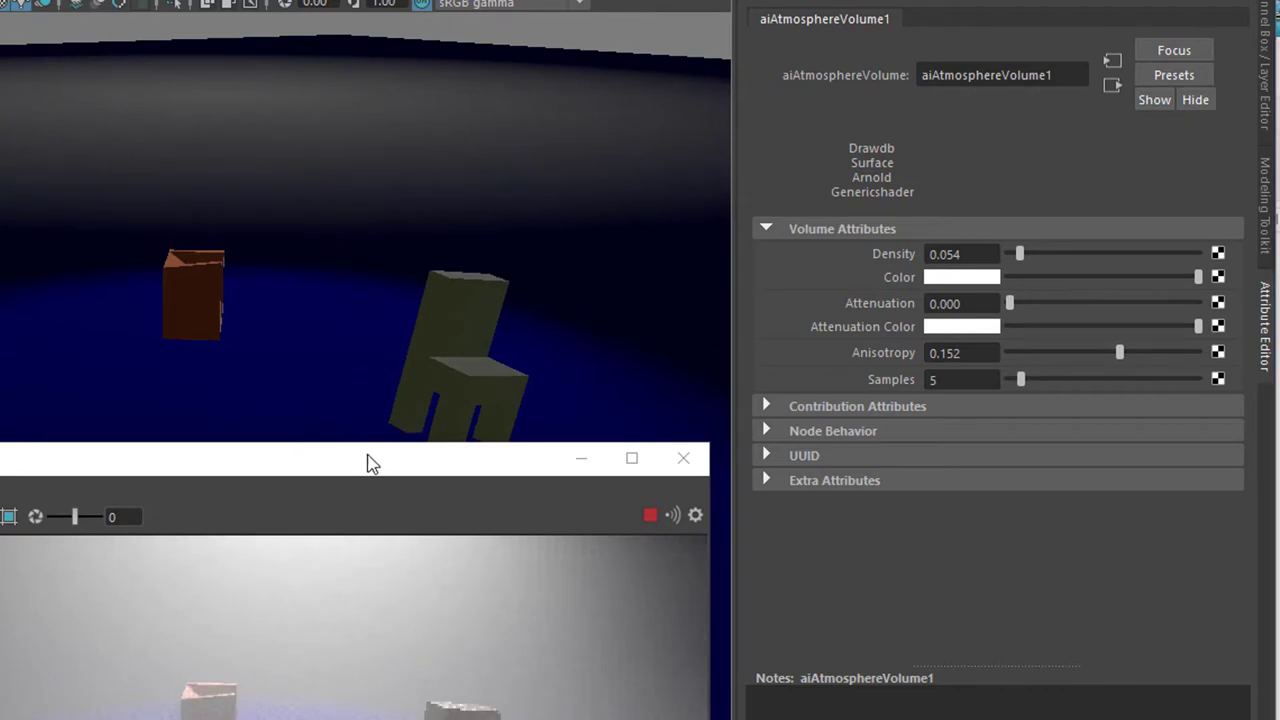
left_click_drag(370, 462, 369, 170)
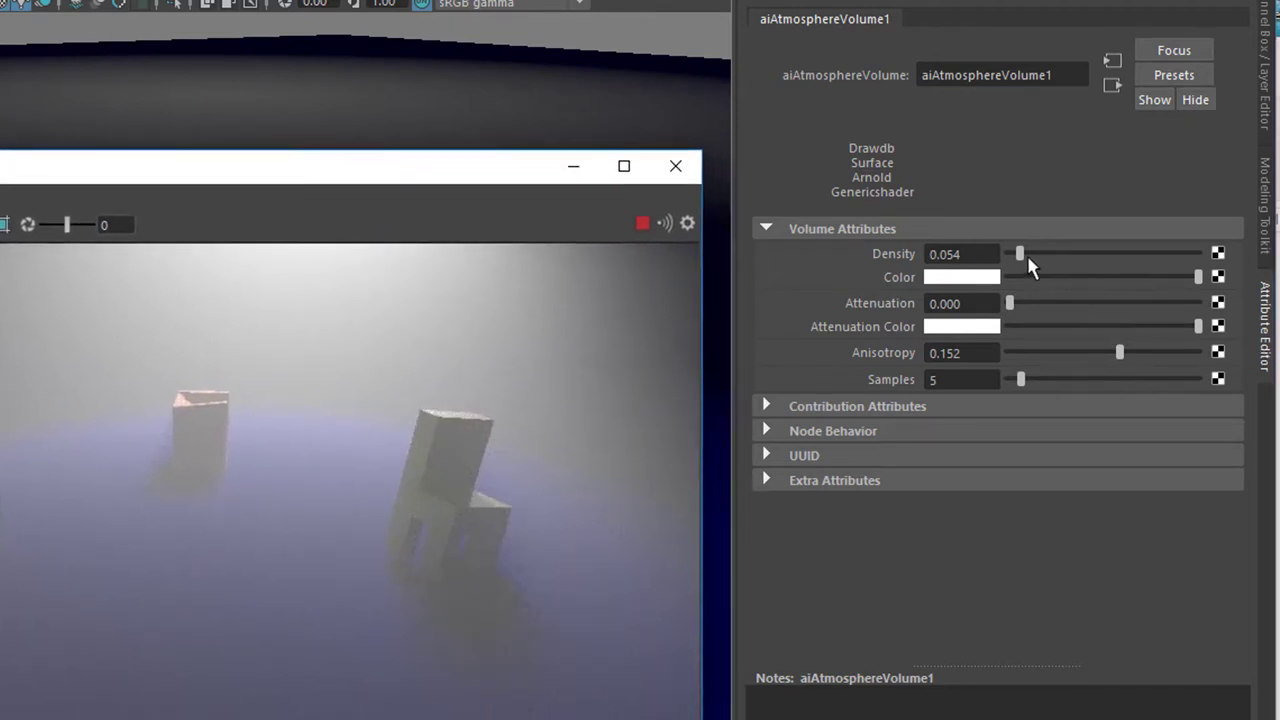
left_click_drag(1024, 253, 1051, 262)
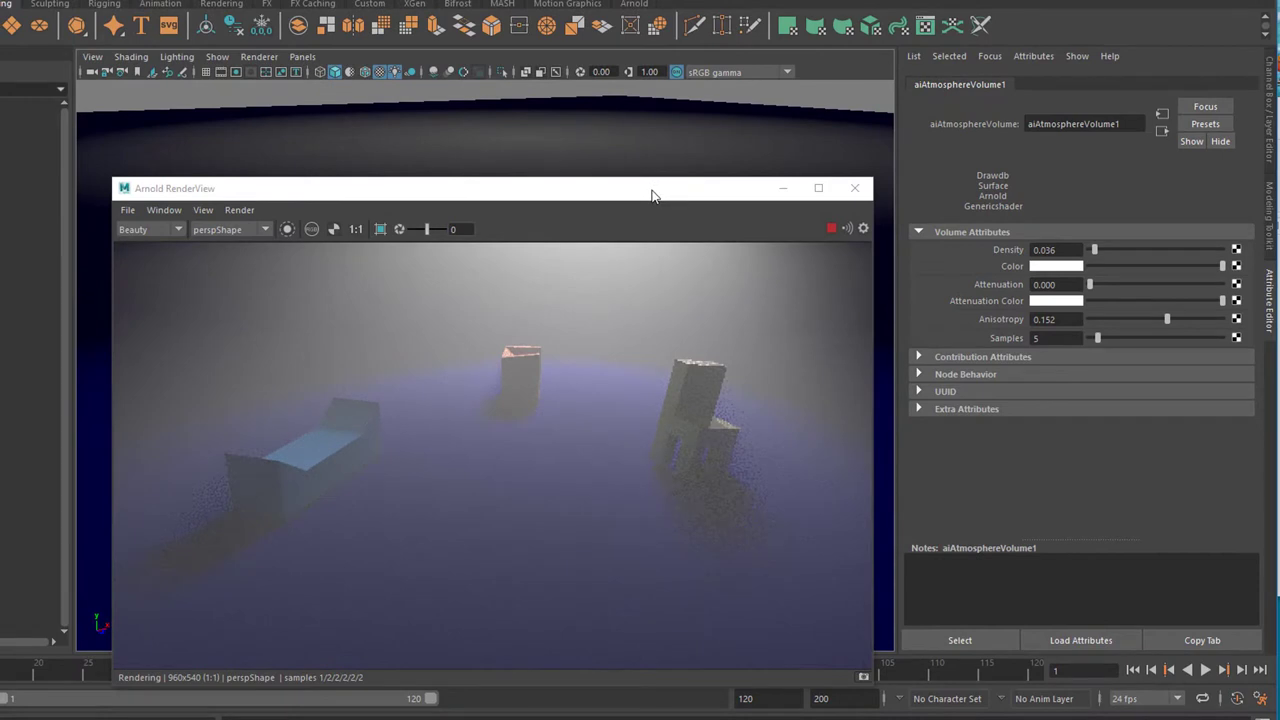
left_click_drag(651, 195, 641, 131)
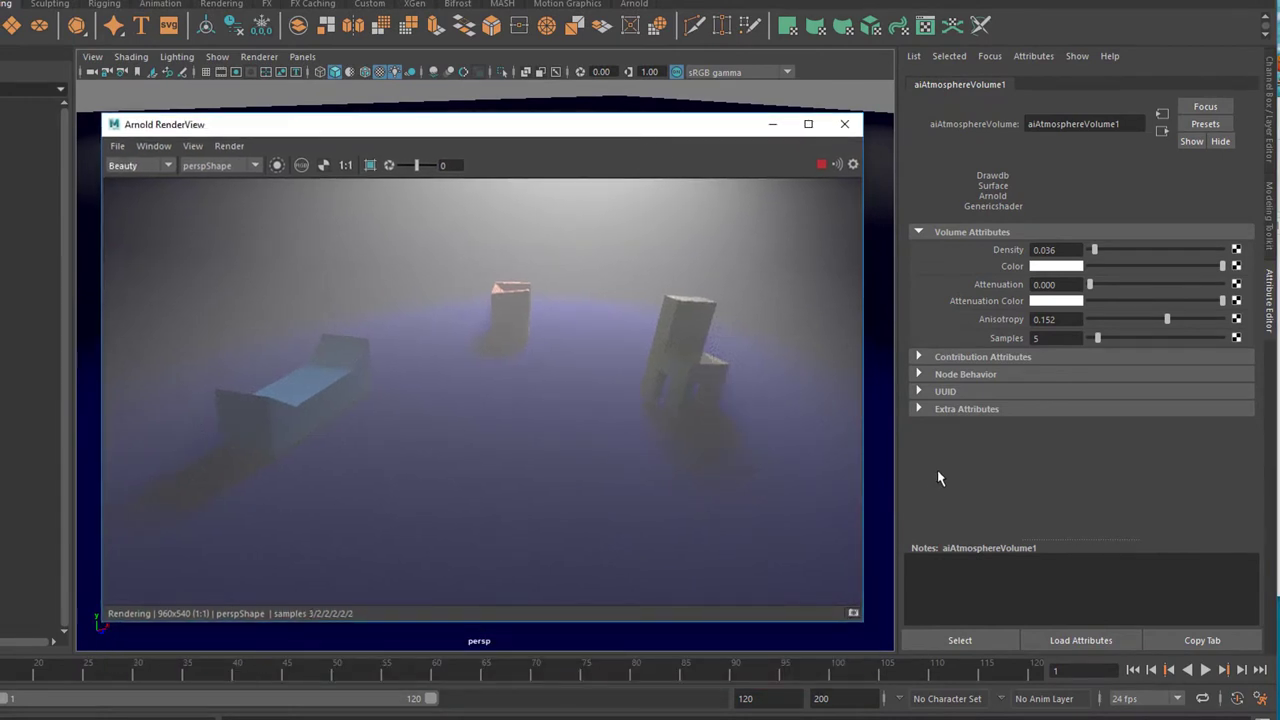